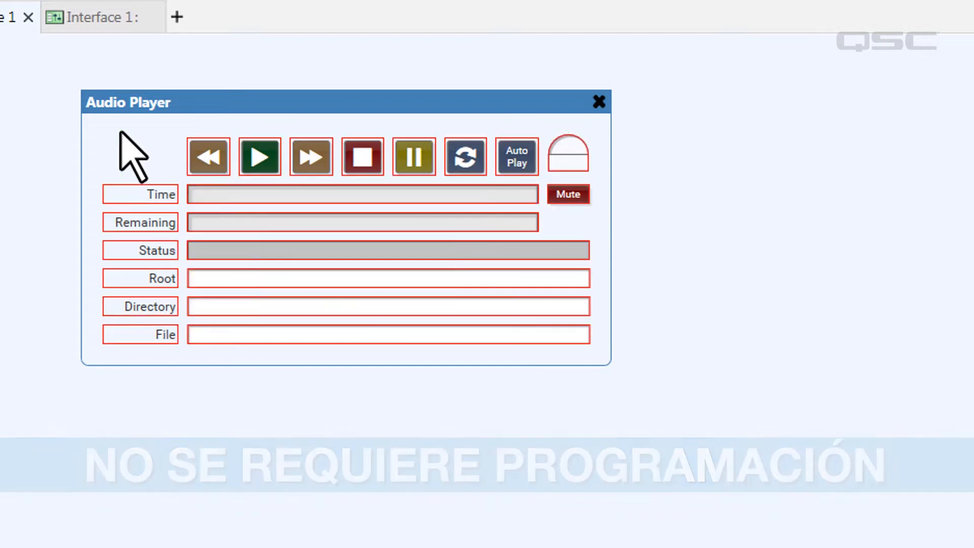
Place the selected Audio Player controls onto the Interface 1 page and enlarge them.
left_click_drag(114, 16, 381, 161)
left_click_drag(784, 363, 973, 547)
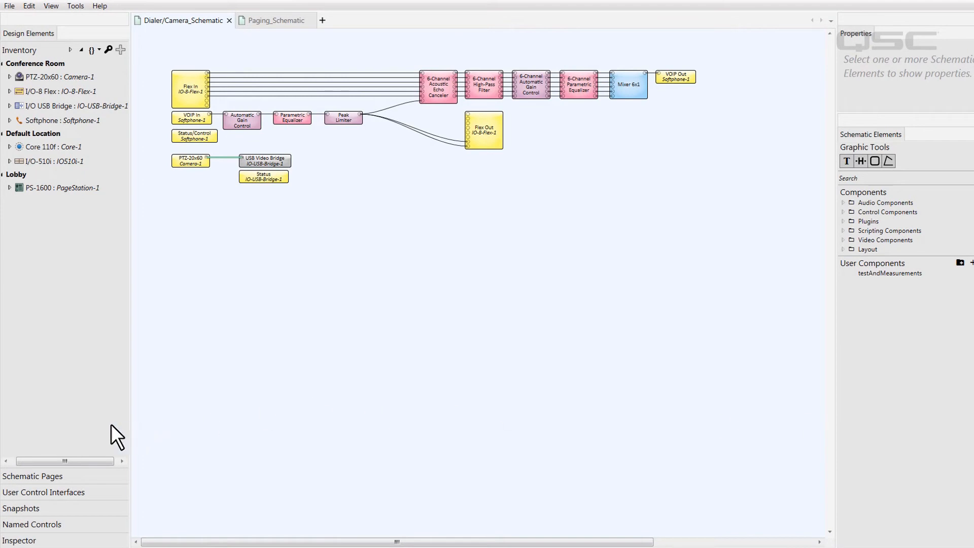
Review the Inventory Status interface's Conference Room, Default Location and Lobby pages, and show the PTZ-20x60 camera's properties.
left_click(86, 493)
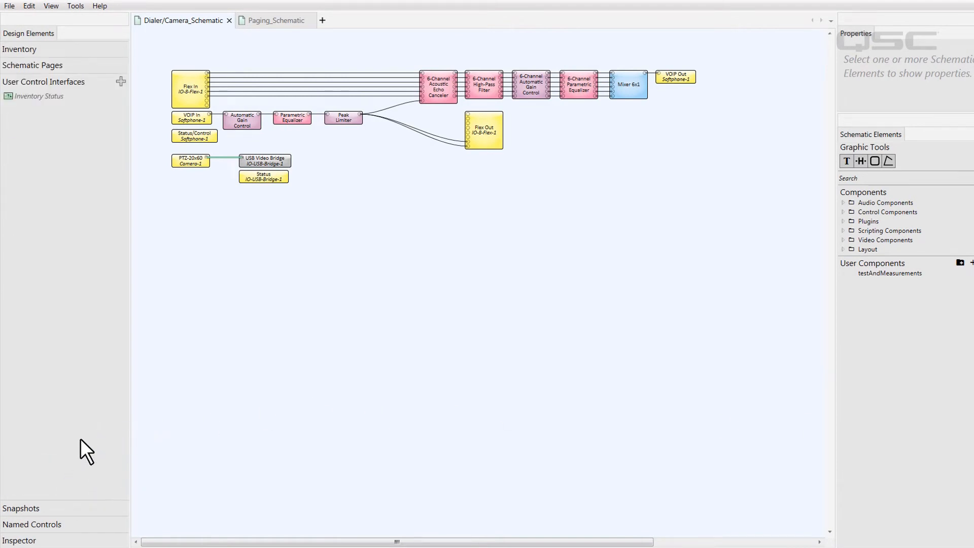
left_click(37, 96)
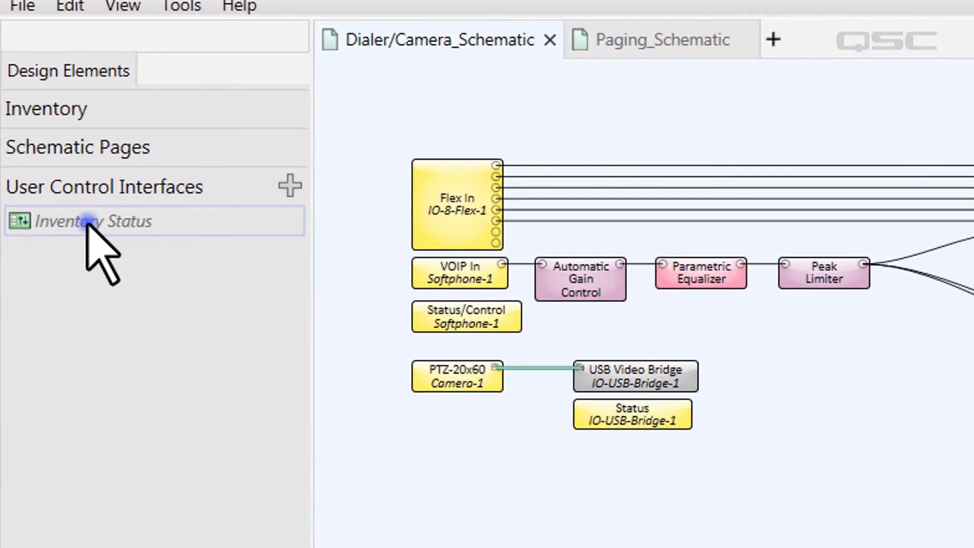
double_click(89, 222)
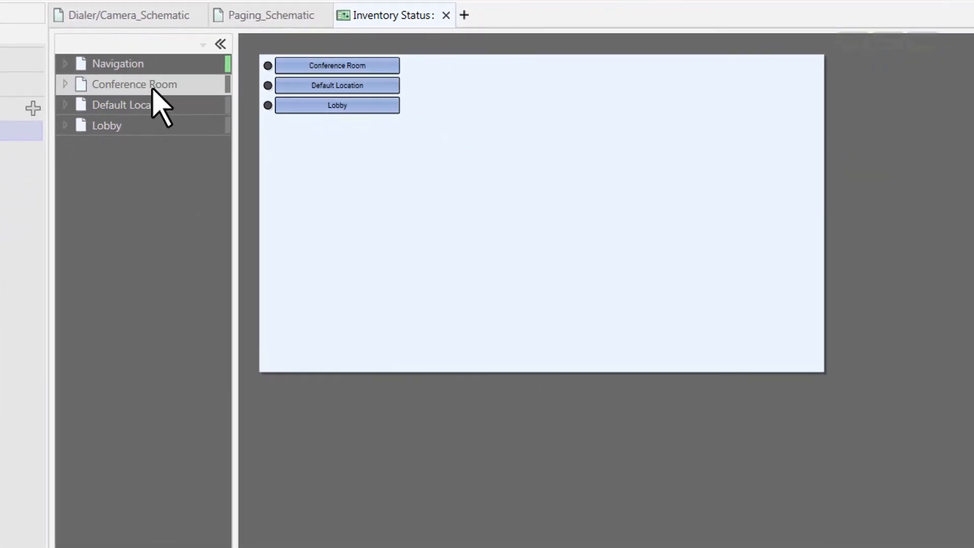
left_click(152, 87)
left_click(152, 107)
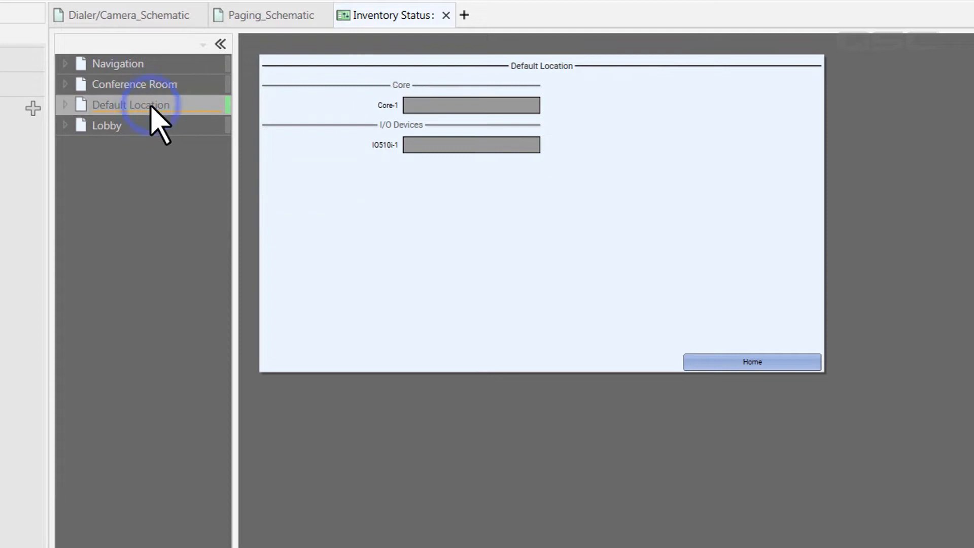
left_click(144, 128)
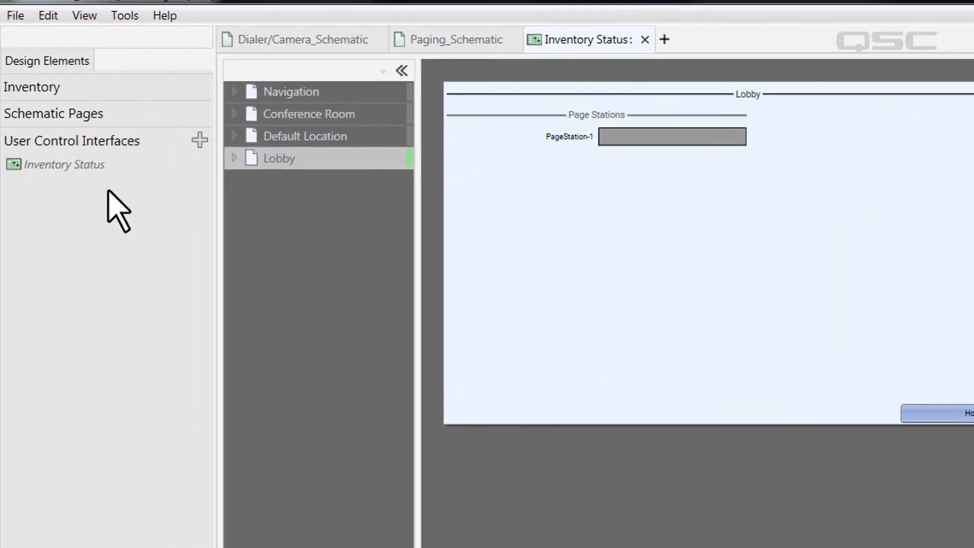
left_click(96, 90)
left_click(103, 138)
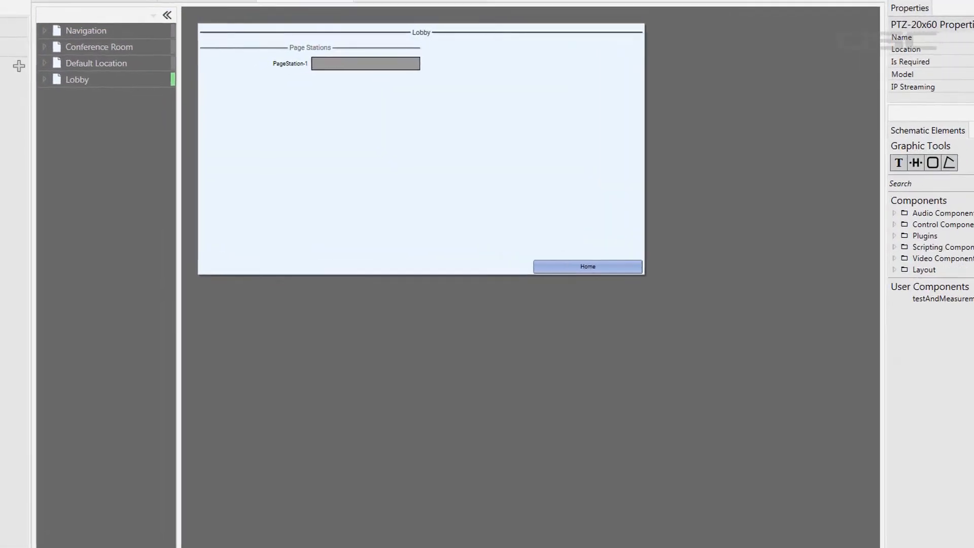
Add a new user control interface to the design and open its blank page.
left_click(202, 82)
left_click(162, 108)
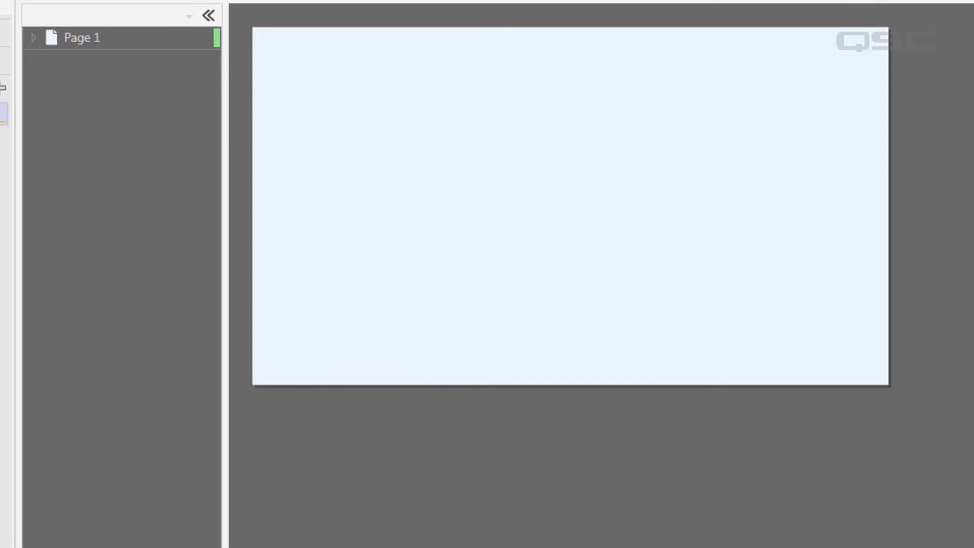
Copy the dial keypad from the Softphone-1 Status/Control component in Dialer/Camera_Schematic onto Page 1 of Interface 1.
left_click(66, 16)
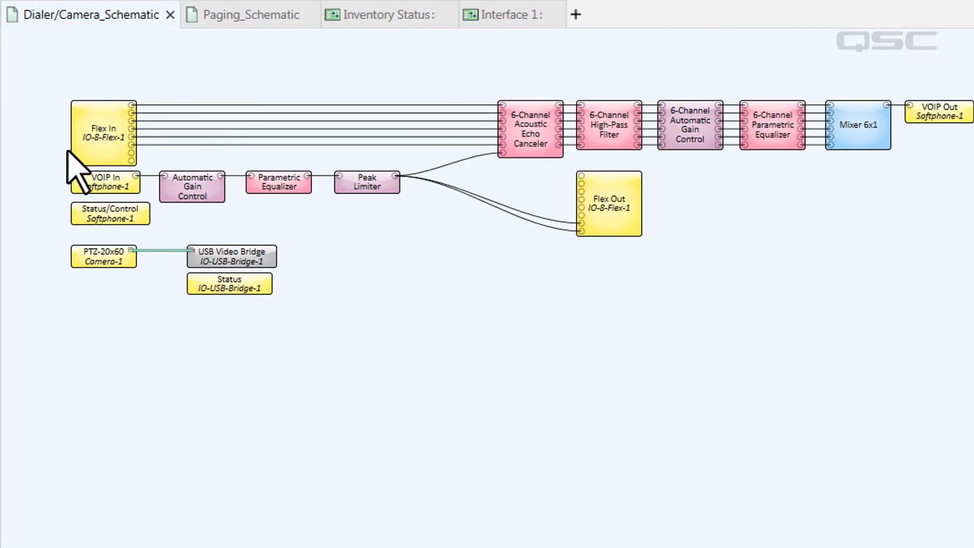
double_click(99, 214)
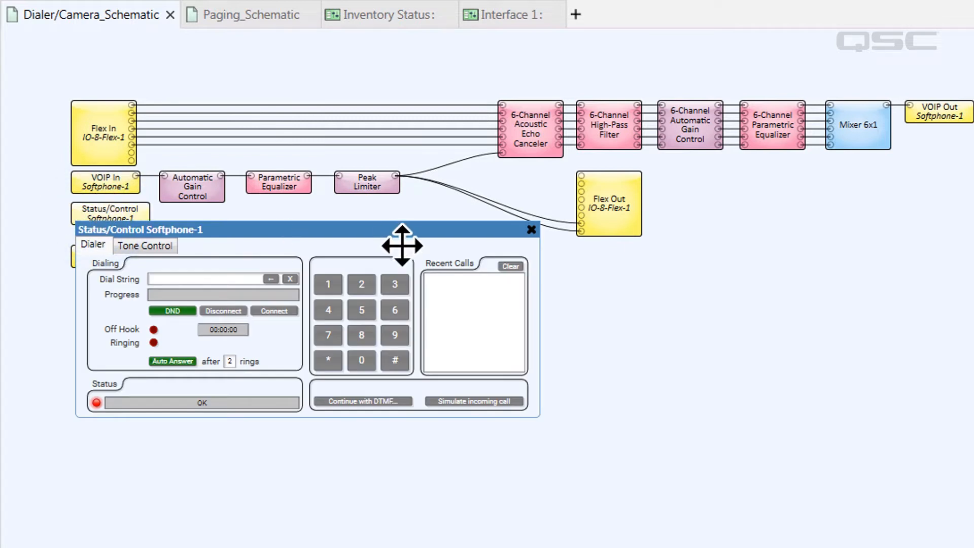
left_click_drag(416, 378, 302, 250)
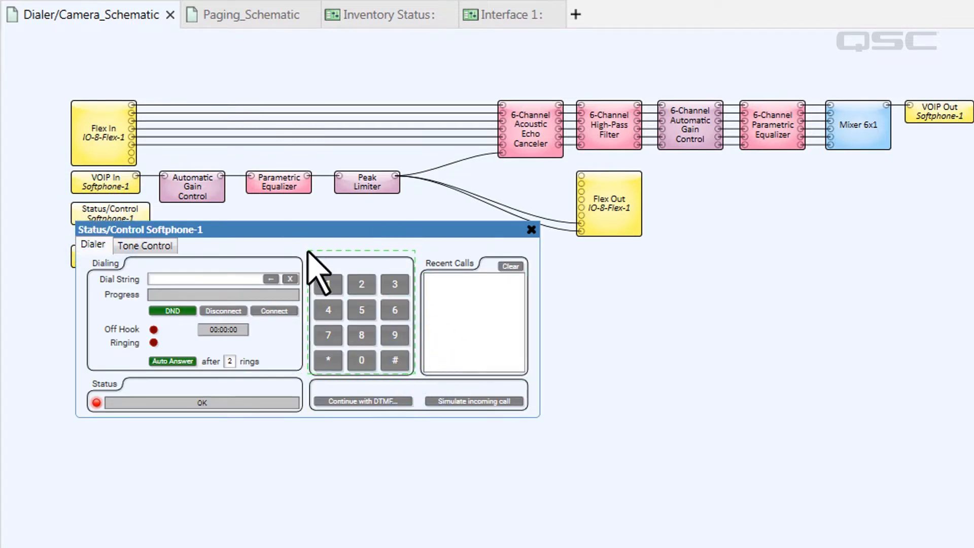
key("ctrl+c")
left_click(512, 16)
key("ctrl+v")
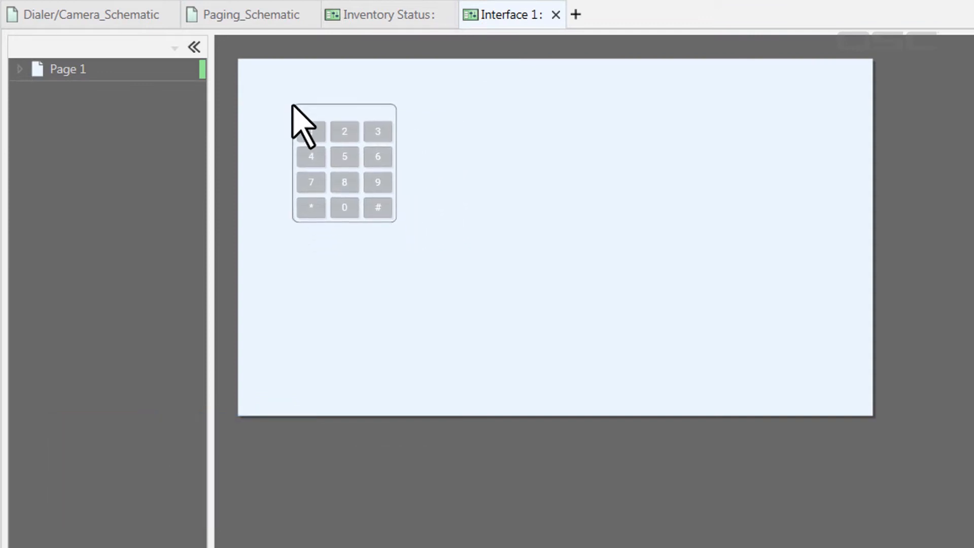
left_click(293, 105)
Copy the softphone's Dial String field with its backspace and clear buttons above the Interface 1 keypad and narrow it to the keypad's width.
left_click(156, 11)
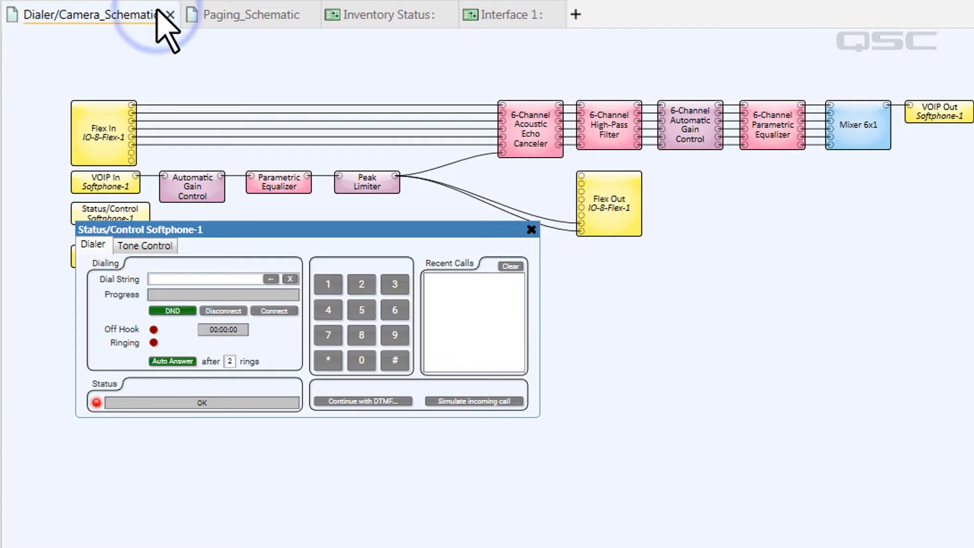
left_click(228, 280)
left_click(266, 278, "shift")
left_click(285, 279, "shift")
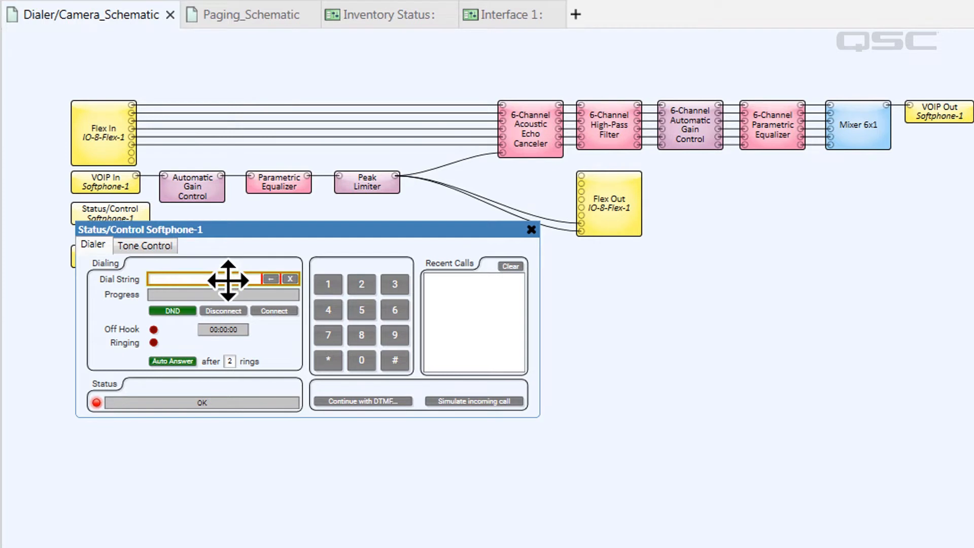
right_click(228, 279)
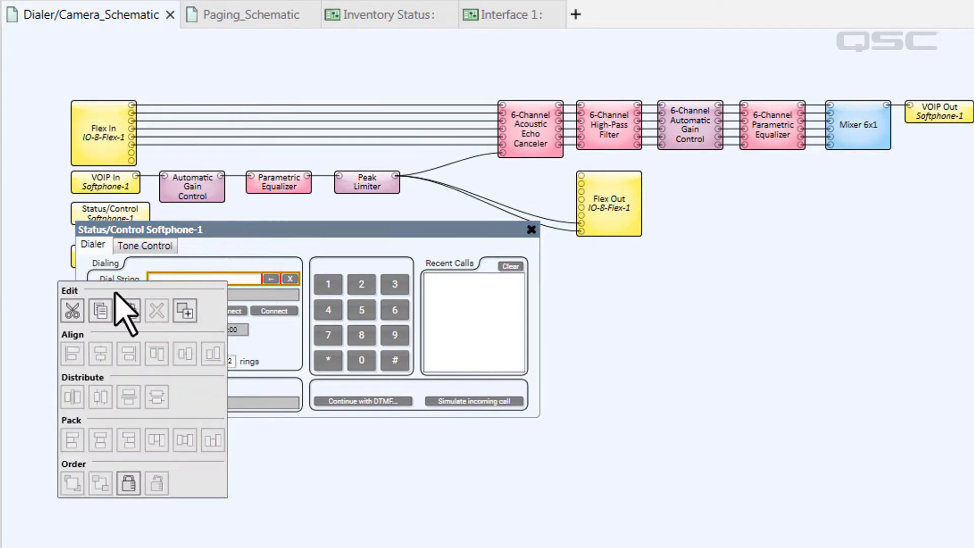
left_click(100, 311)
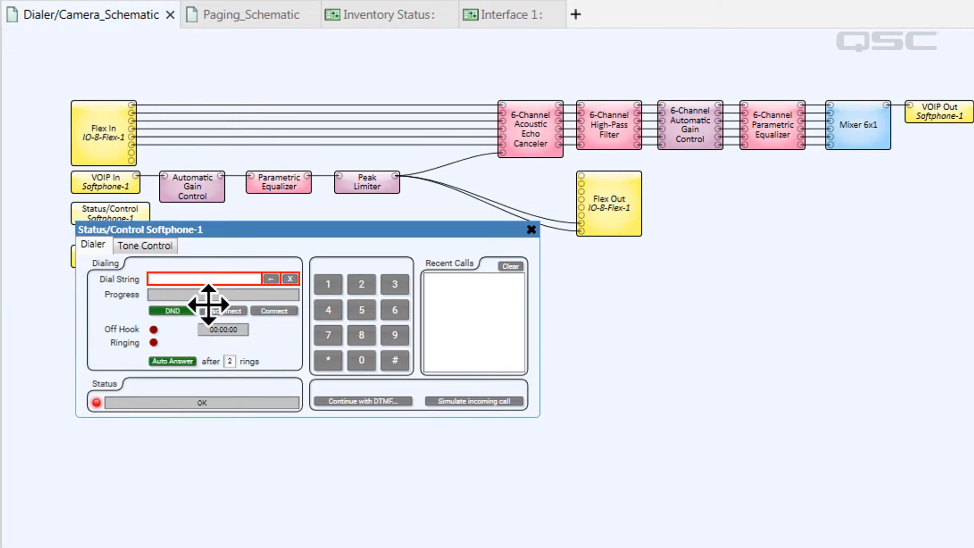
left_click(500, 15)
right_click(297, 87)
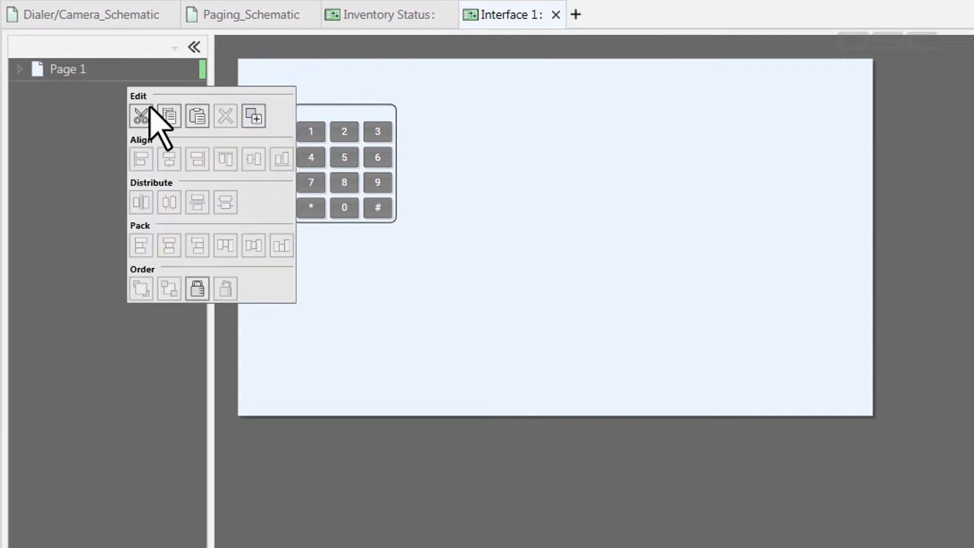
left_click(195, 119)
left_click(291, 84)
left_click_drag(446, 88, 401, 88)
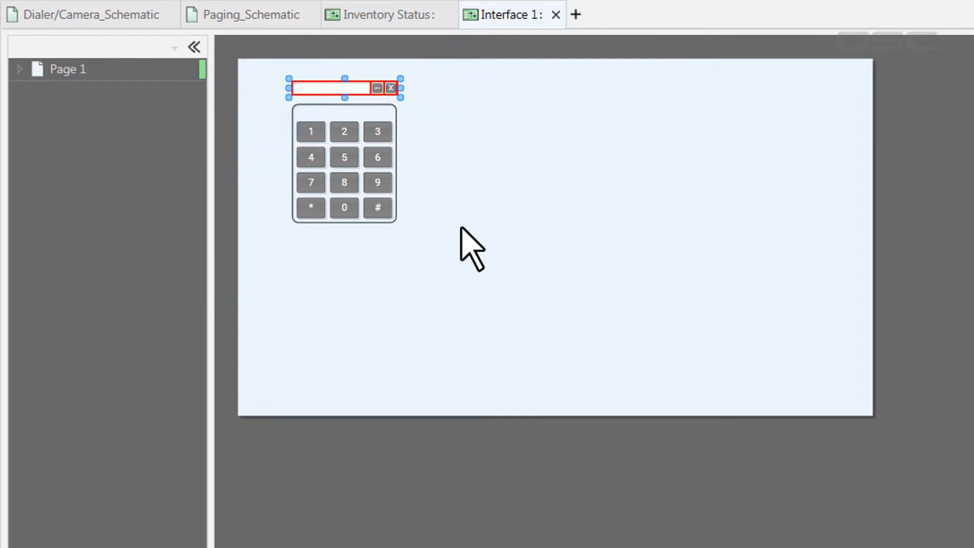
Copy the softphone's Disconnect and Connect buttons onto Interface 1 and place them directly below the keypad.
left_click(135, 16)
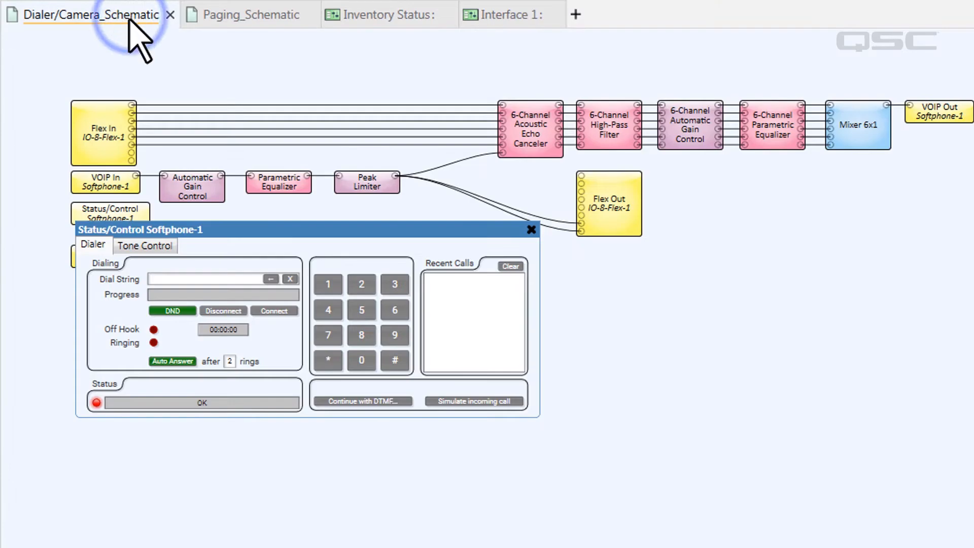
left_click(226, 309)
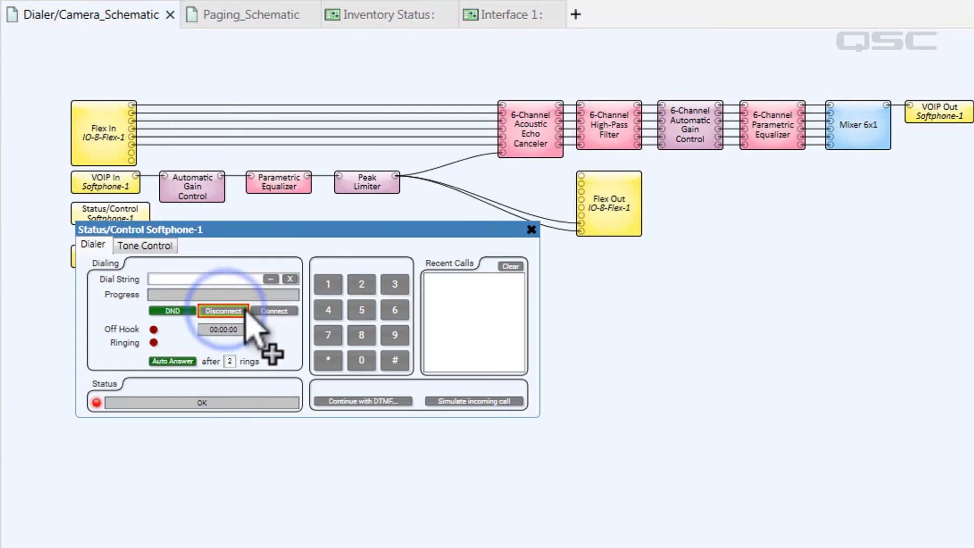
left_click(273, 311, "ctrl")
left_click_drag(275, 311, 524, 14)
left_click_drag(464, 88, 374, 246)
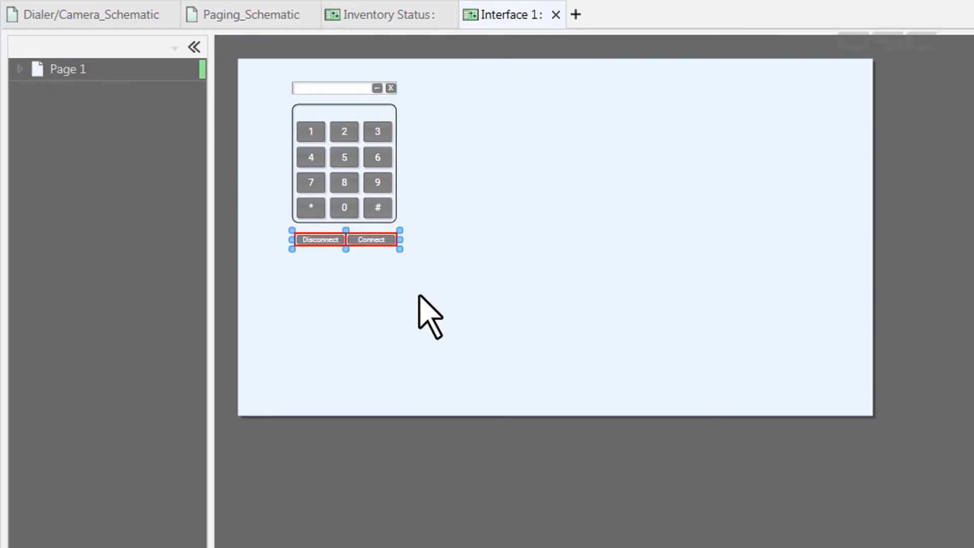
left_click(420, 299)
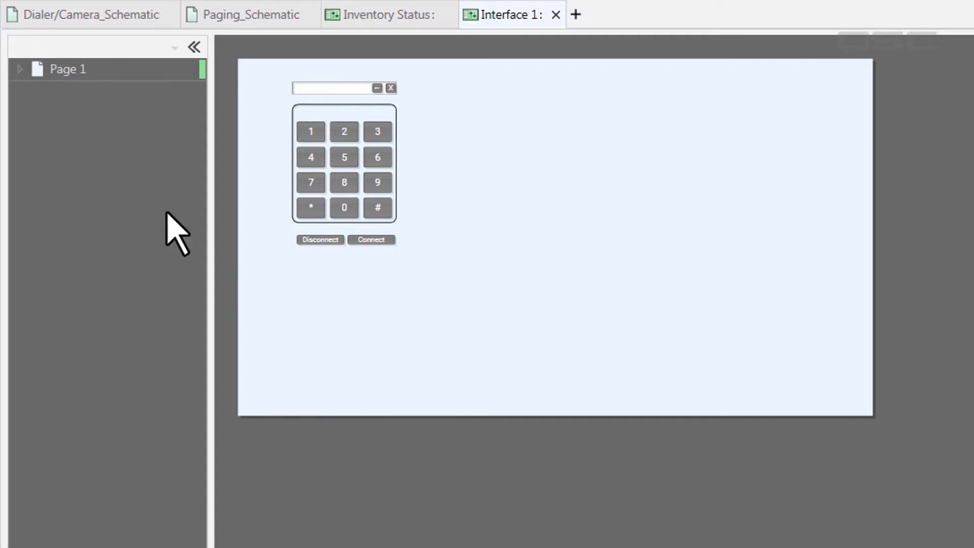
Detach the Dialer/Camera_Schematic page into its own window and arrange it beside Interface 1.
left_click_drag(73, 15, 854, 90)
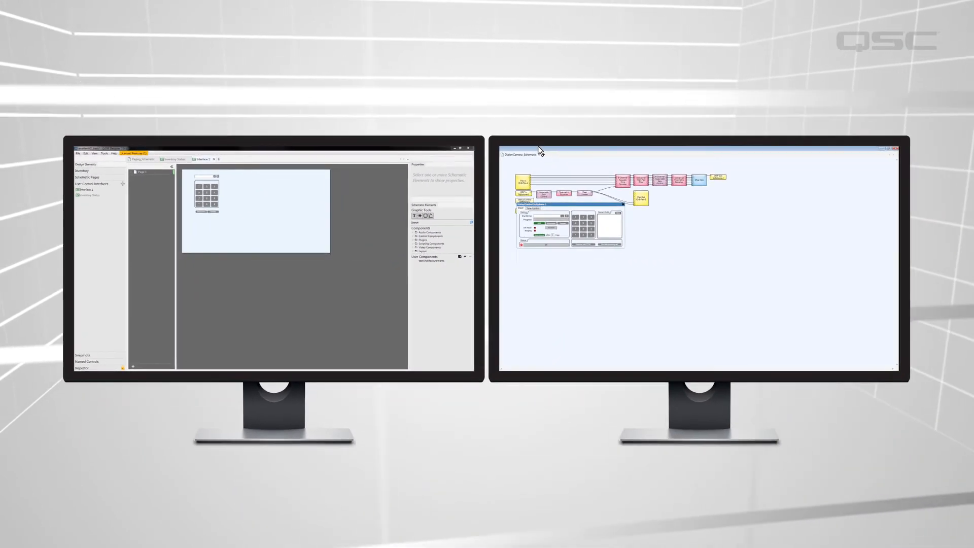
left_click_drag(537, 146, 327, 272)
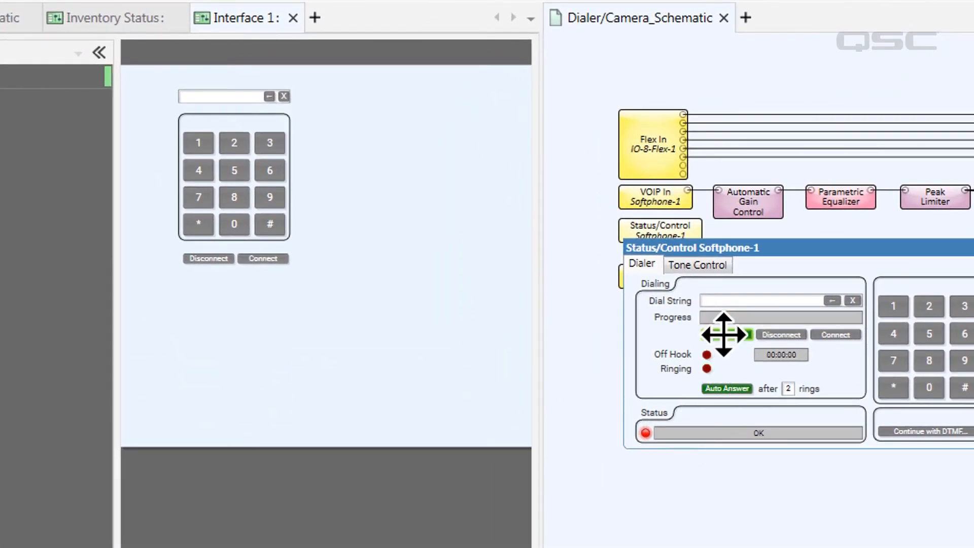
Copy the softphone's DND button from the detached schematic onto Interface 1, placing it below the Connect button.
left_click_drag(724, 335, 243, 291)
left_click_drag(243, 292, 264, 279)
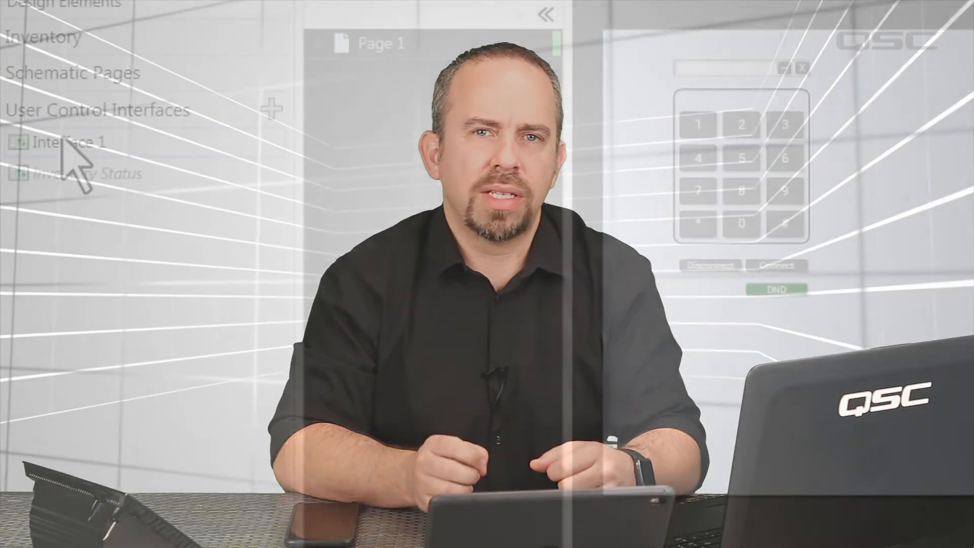
Set the panel type of Interface 1 to iPad.
left_click(62, 142)
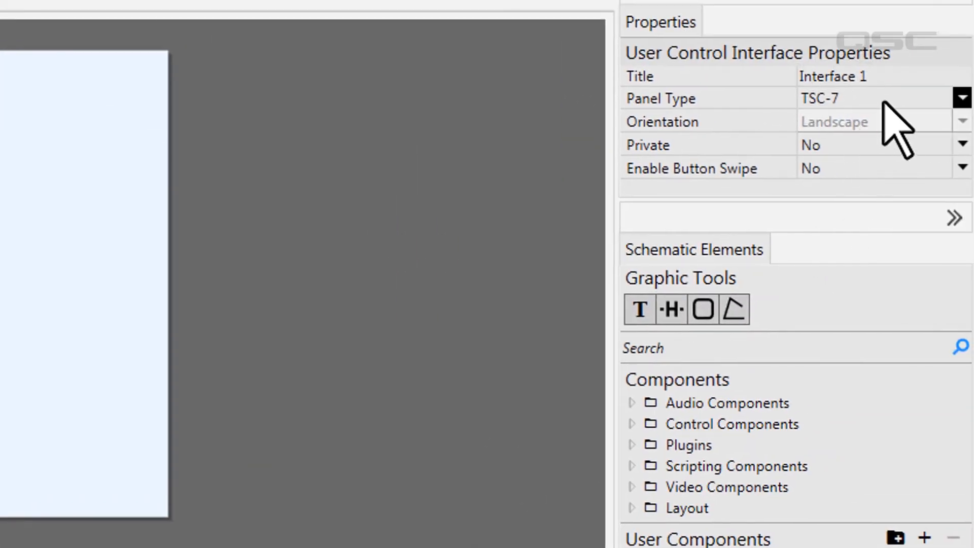
left_click(914, 99)
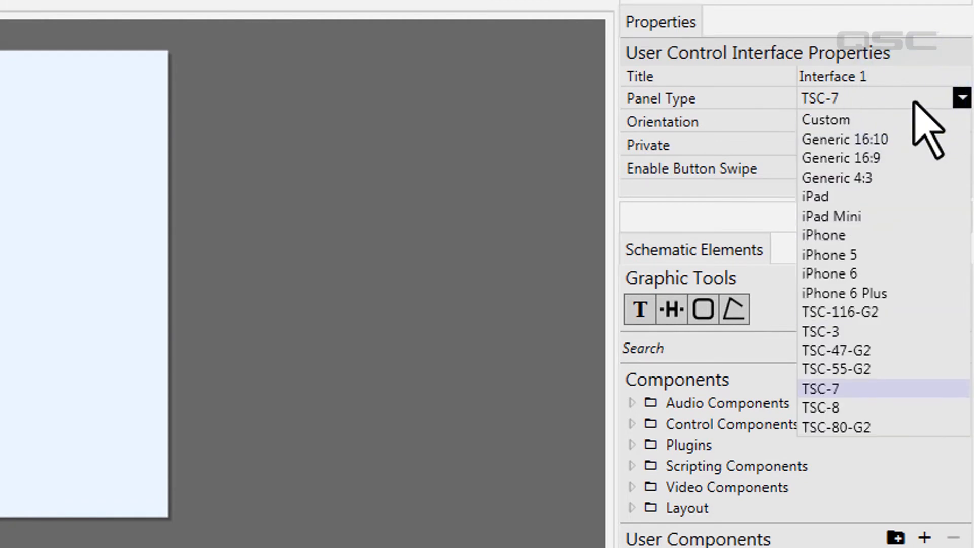
left_click(840, 198)
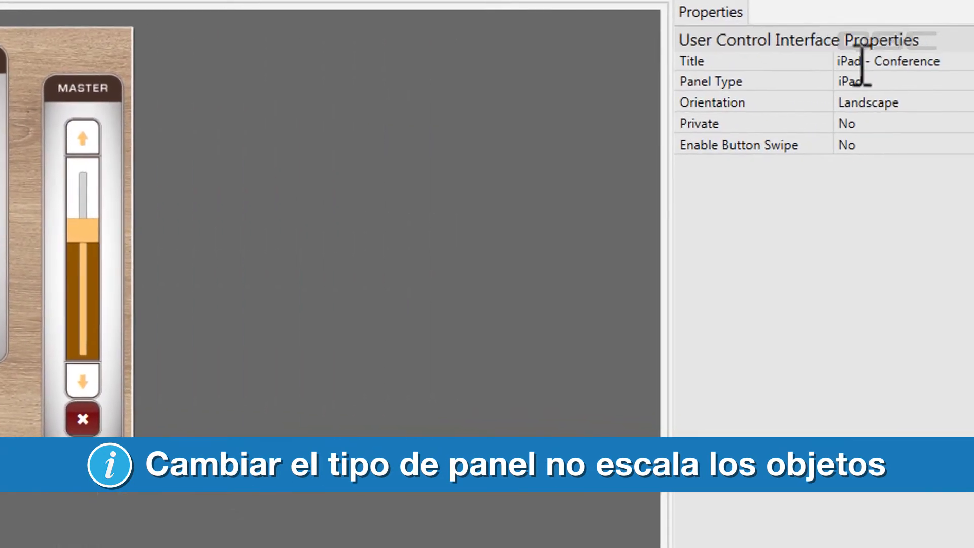
Set the iPad - Conference interface's panel type to Generic 16:10 and move the CAMERA 1, 2 and 3 buttons down below the wooden background.
left_click(874, 81)
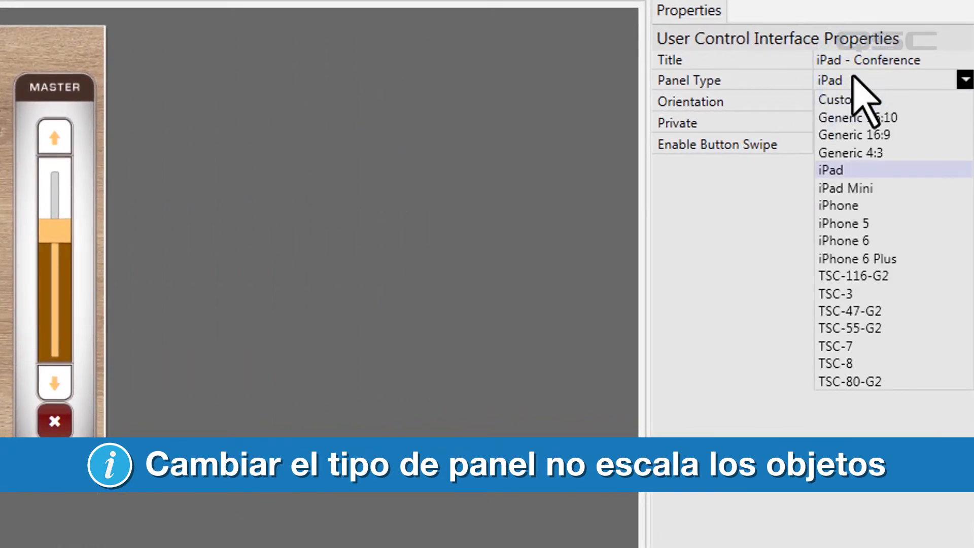
left_click(858, 117)
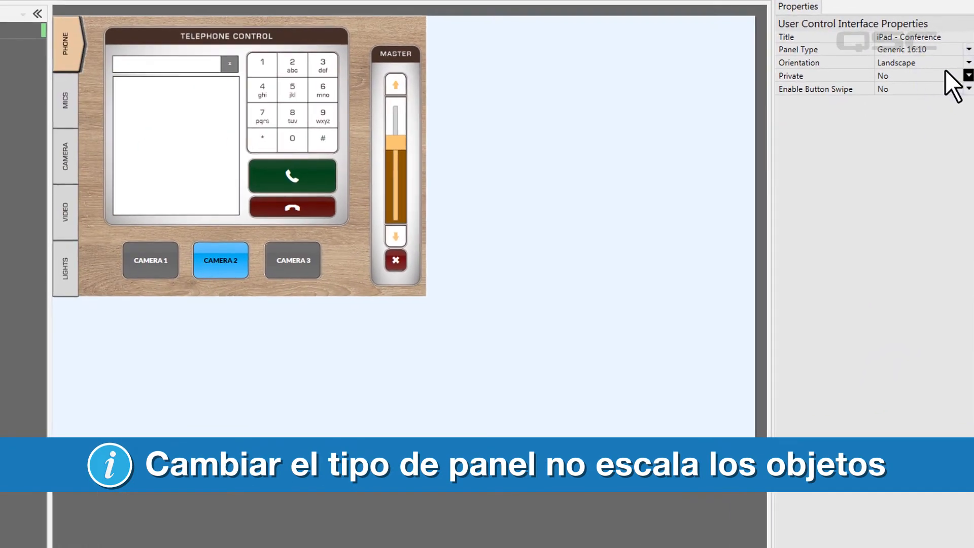
left_click(130, 253)
left_click(233, 263, "shift")
left_click(291, 263, "shift")
left_click_drag(292, 263, 293, 409)
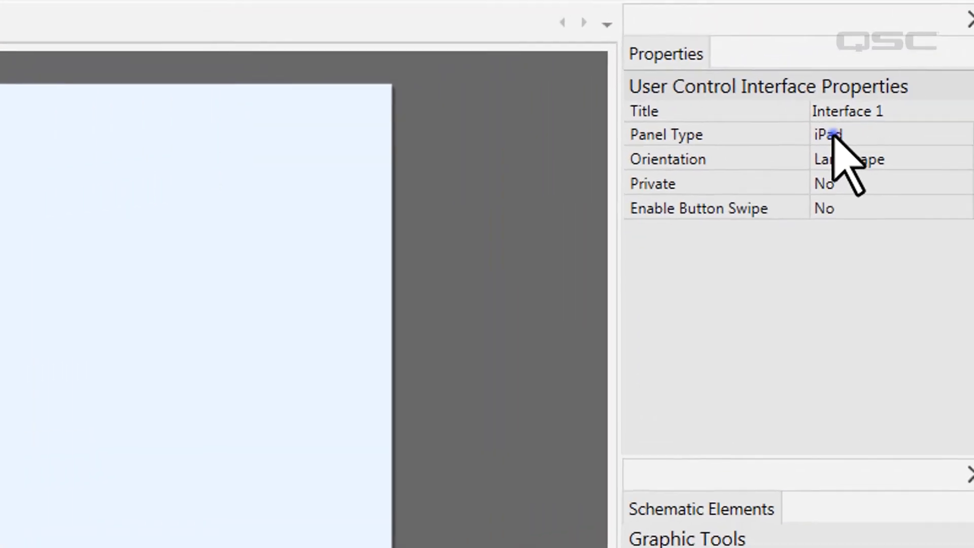
Review the panel type and orientation options of Interface 1, choosing Landscape as the orientation.
left_click(970, 57)
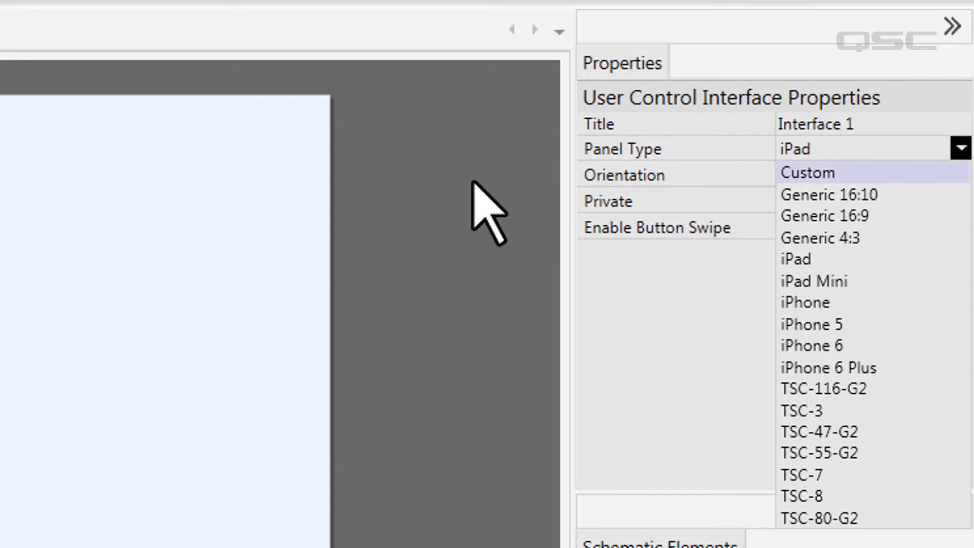
left_click(474, 185)
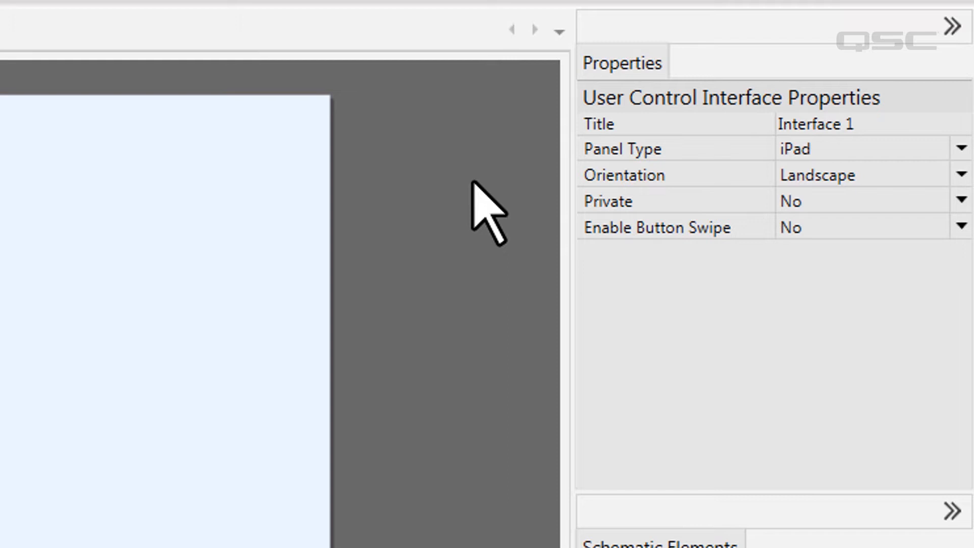
left_click(892, 174)
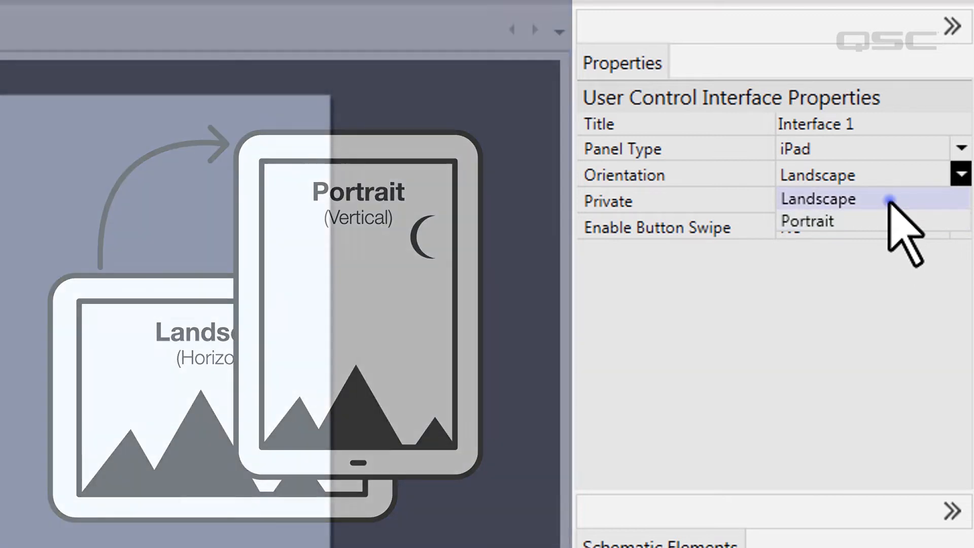
left_click(890, 203)
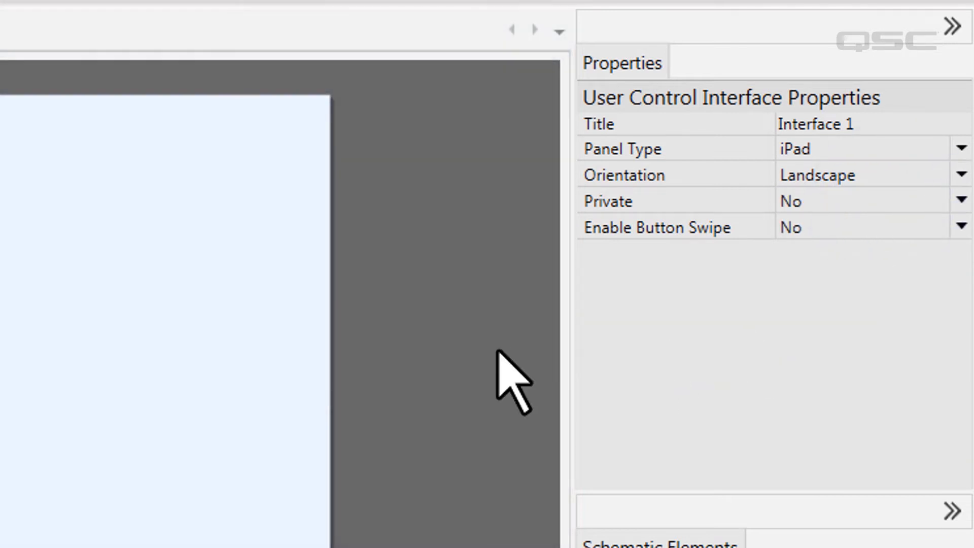
Set Interface 1's panel type to TSC-7 and reposition the dialer controls to fit within the page.
left_click(908, 148)
left_click(815, 472)
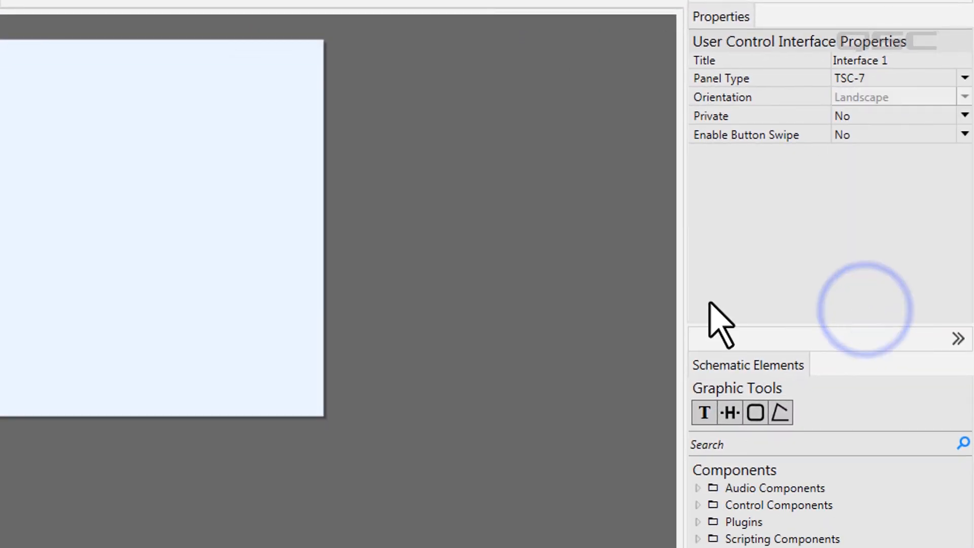
left_click_drag(100, 326, 71, 37)
left_click_drag(220, 252, 474, 235)
left_click(539, 485)
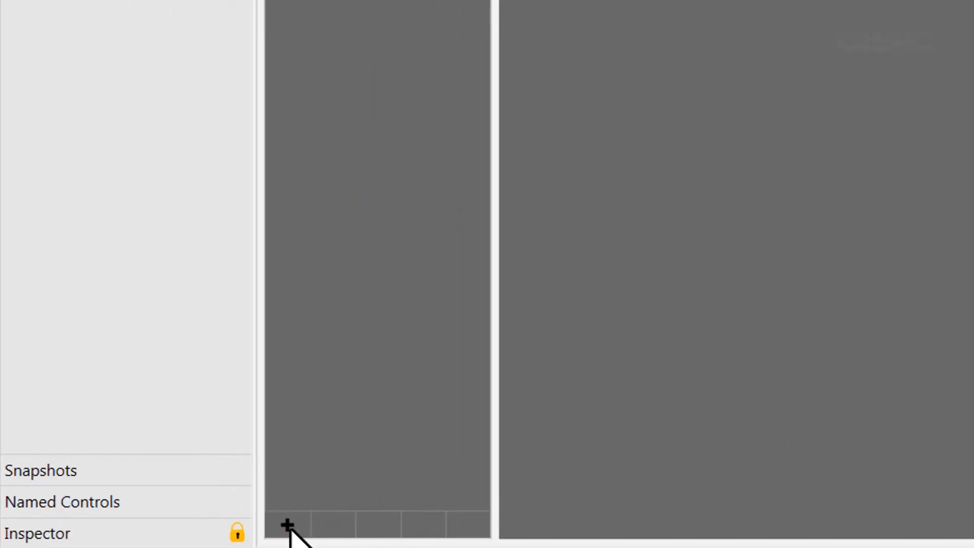
Add a second page to Interface 1 and copy the PTZ-20x60 camera's pan, tilt and zoom controls and preview onto it.
left_click(289, 528)
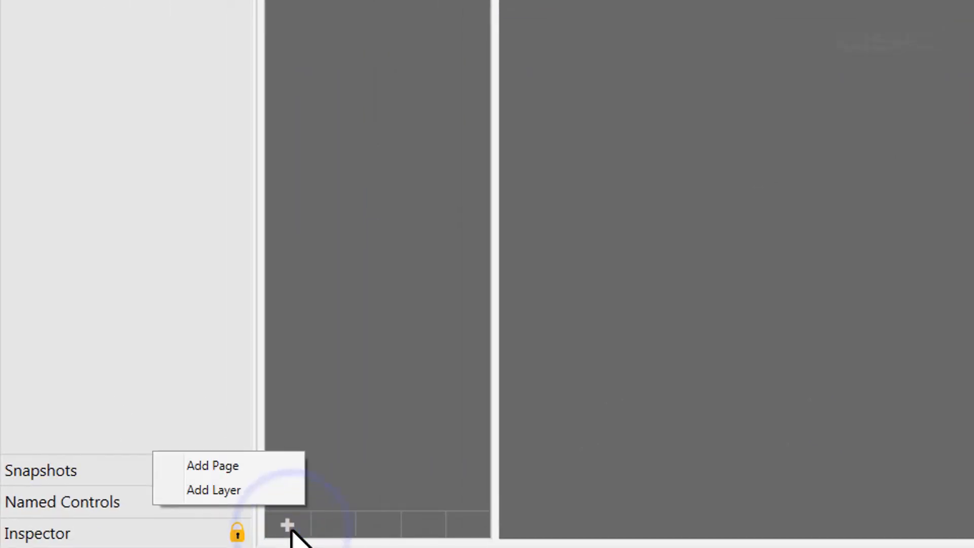
left_click(263, 470)
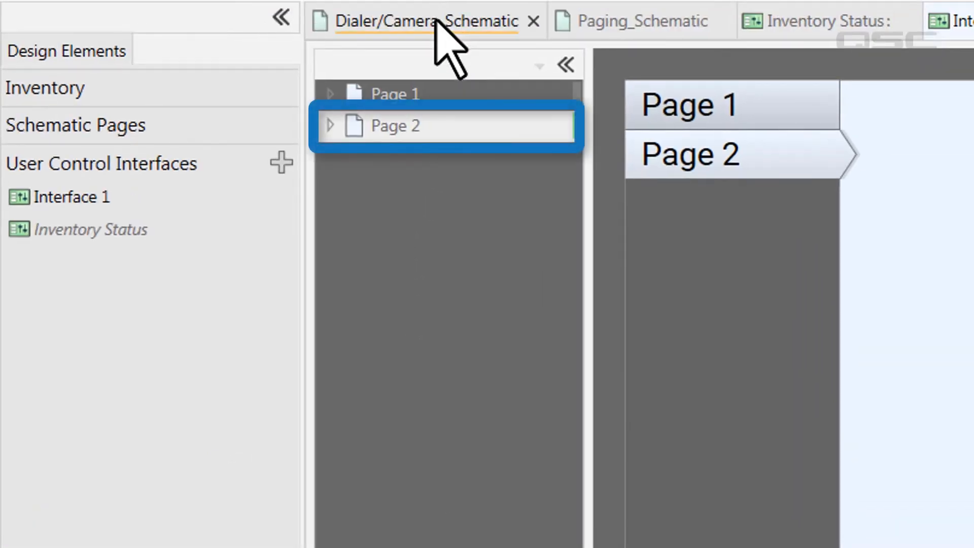
left_click(435, 20)
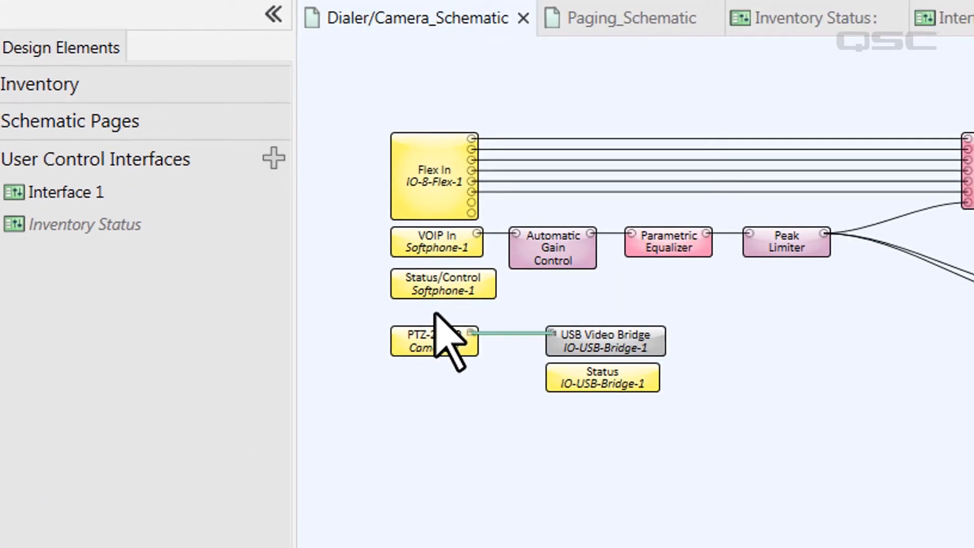
double_click(271, 264)
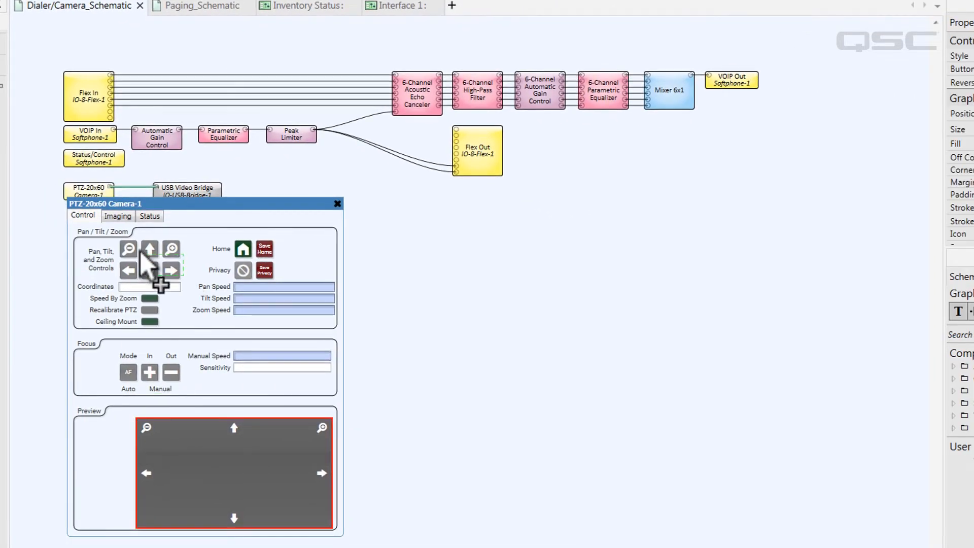
key("ctrl+c")
left_click(393, 7)
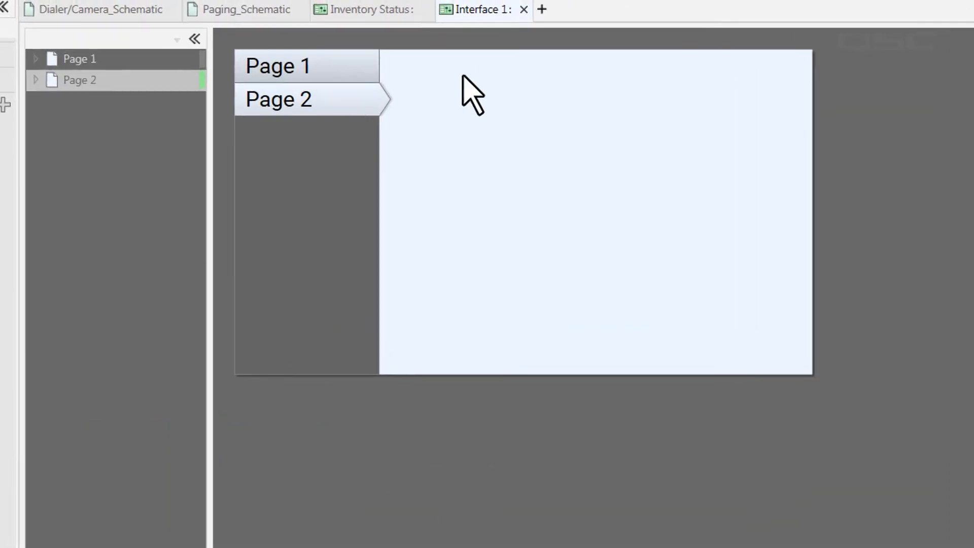
key("ctrl+v")
Enlarge the camera preview on Page 2 and arrange it beneath the pan, tilt and zoom buttons.
left_click_drag(826, 458, 971, 547)
left_click(973, 547)
left_click_drag(864, 547, 782, 355)
left_click_drag(679, 141, 654, 103)
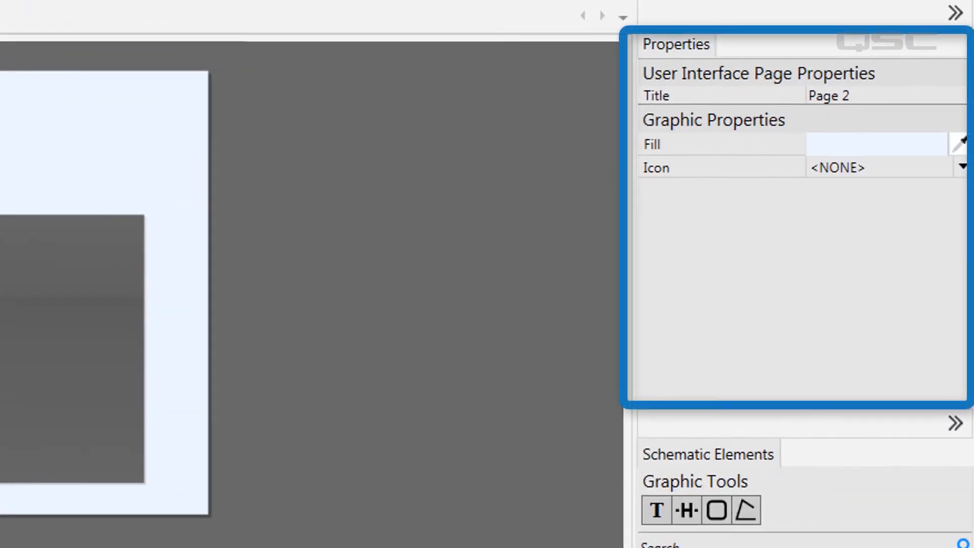
Title the second page Camera and the first page Dialer.
left_click(855, 92)
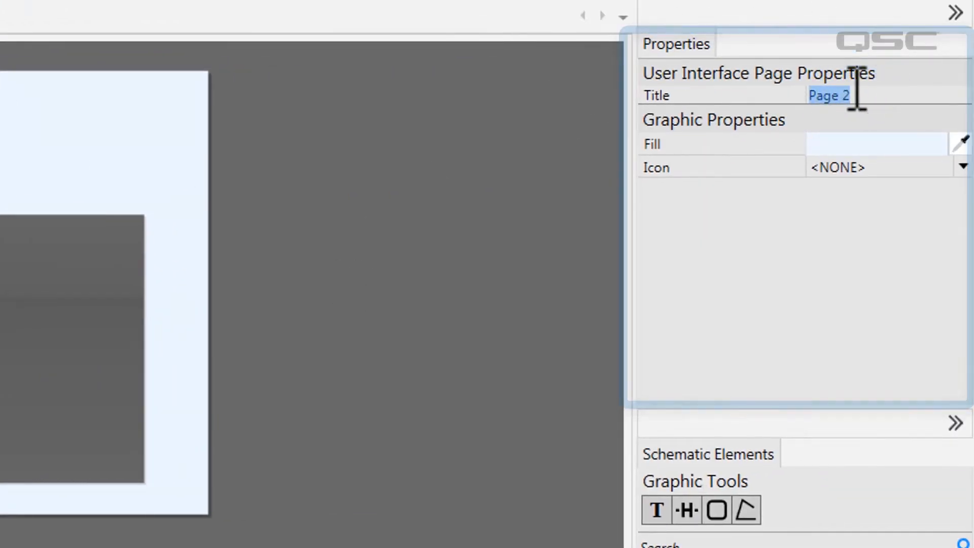
type("Camera")
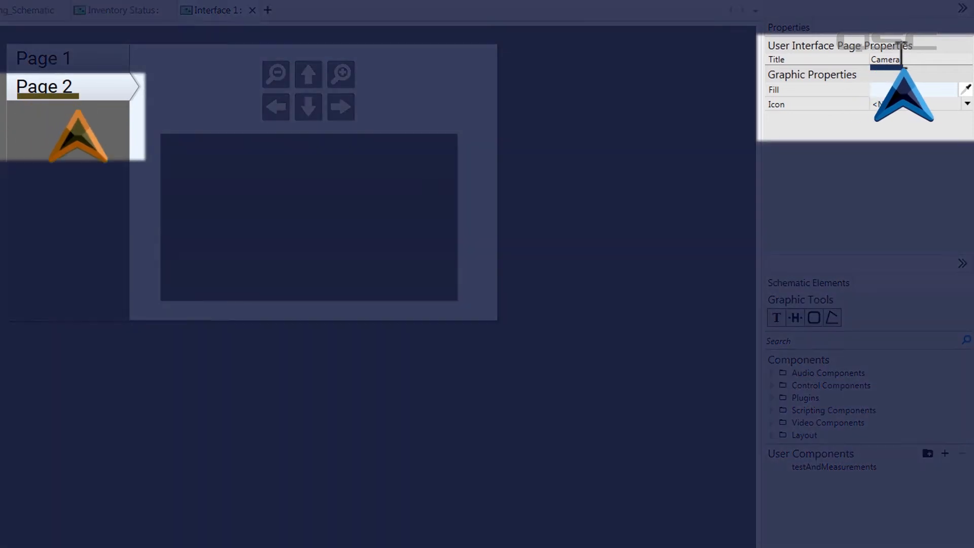
key("Return")
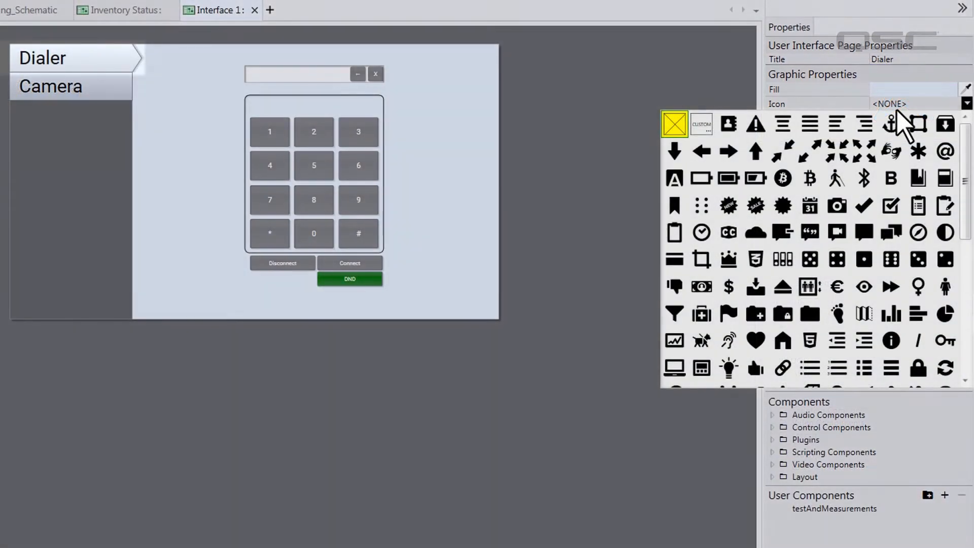
Assign a telephone icon to the Dialer page and the Video icon to the Camera page.
scroll(901, 126, "down", 10)
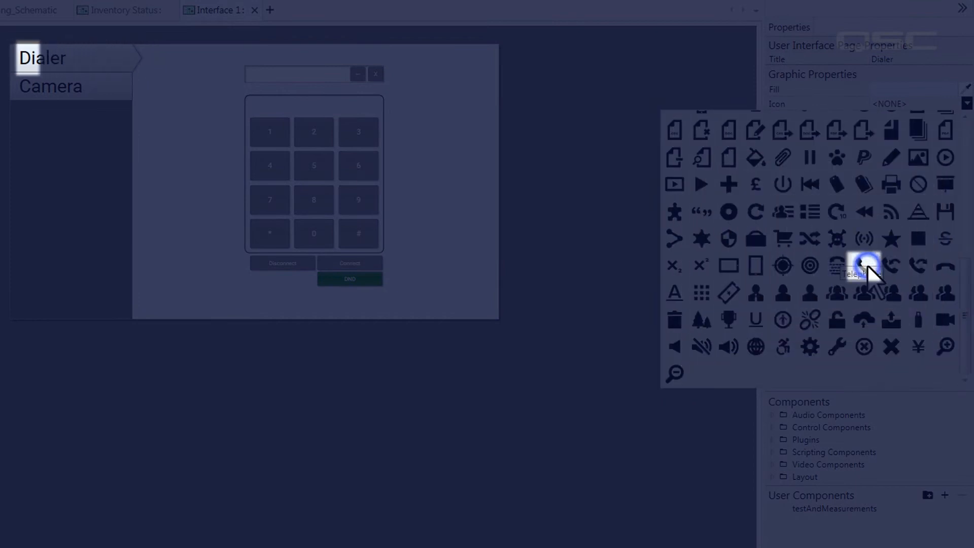
left_click(867, 264)
left_click(87, 55)
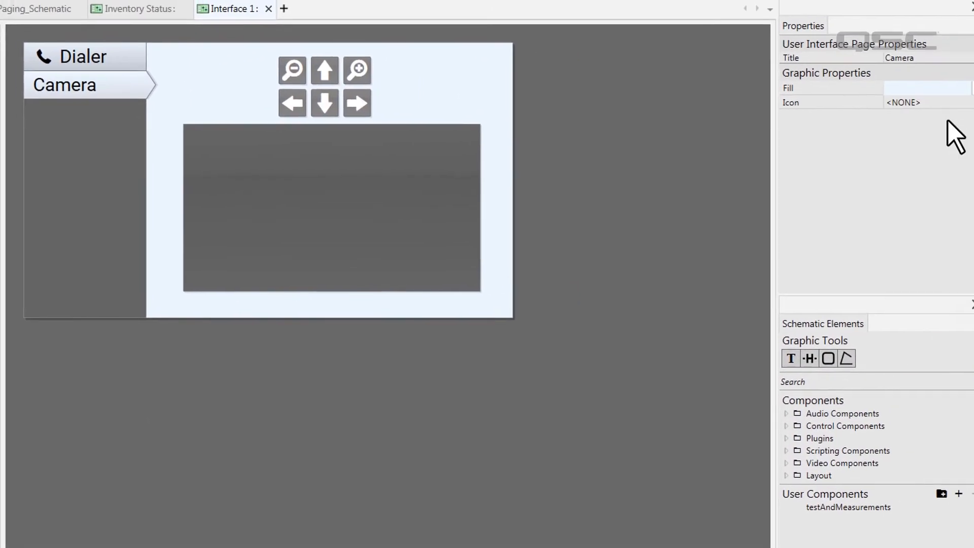
left_click(954, 106)
scroll(953, 233, "down", 10)
left_click(945, 325)
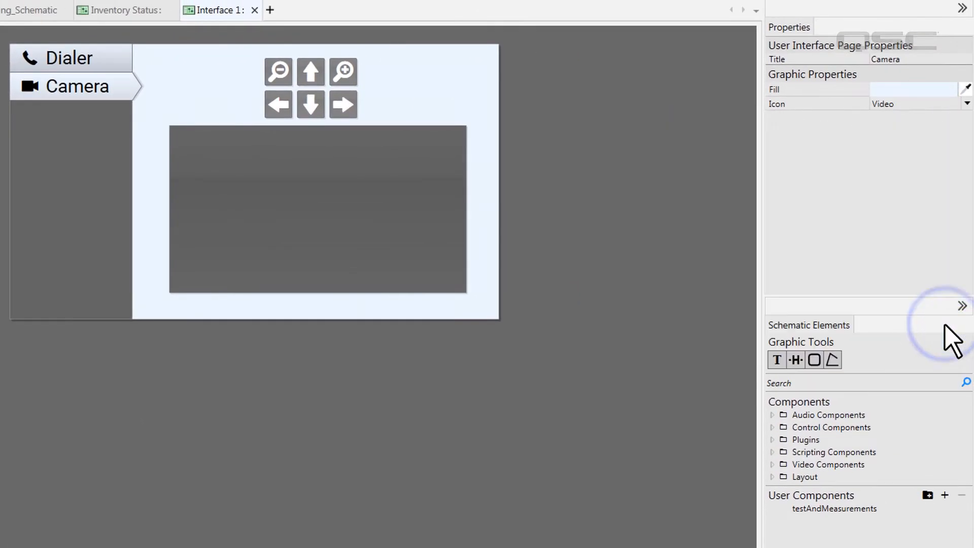
Change the Camera page's fill to a dark blue.
left_click(930, 91)
left_click_drag(786, 189, 829, 177)
left_click(614, 311)
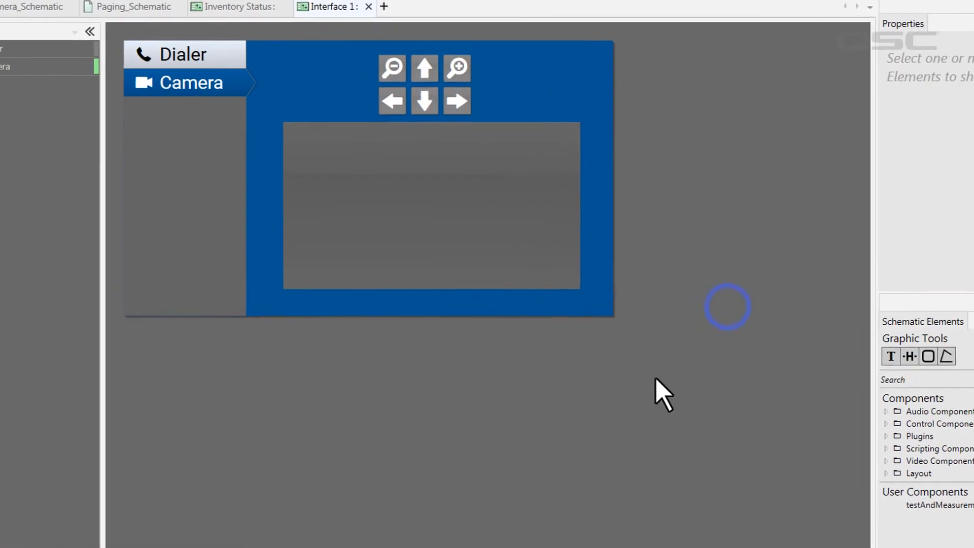
Change the Dialer page's fill to the brighter blue #0071C3.
left_click(51, 45)
left_click(928, 90)
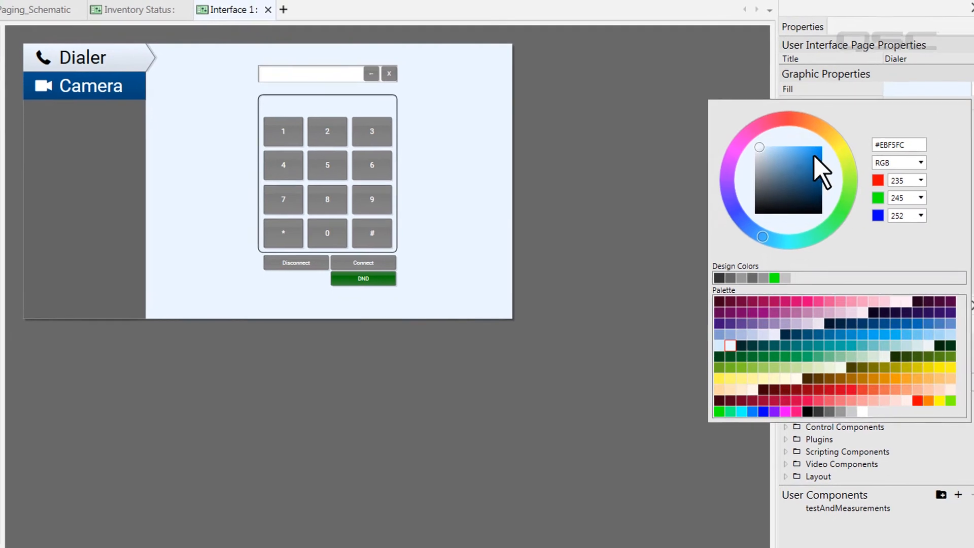
left_click_drag(814, 158, 831, 164)
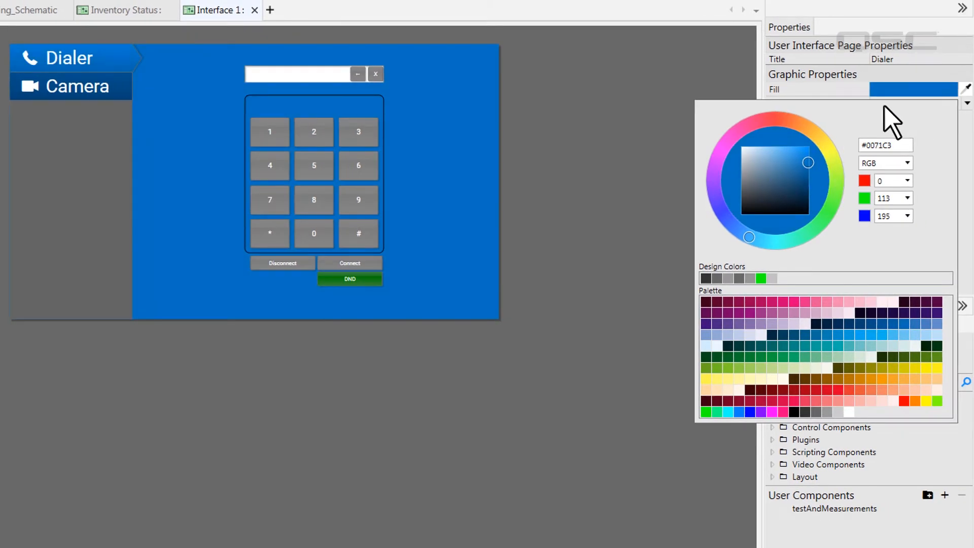
left_click(632, 91)
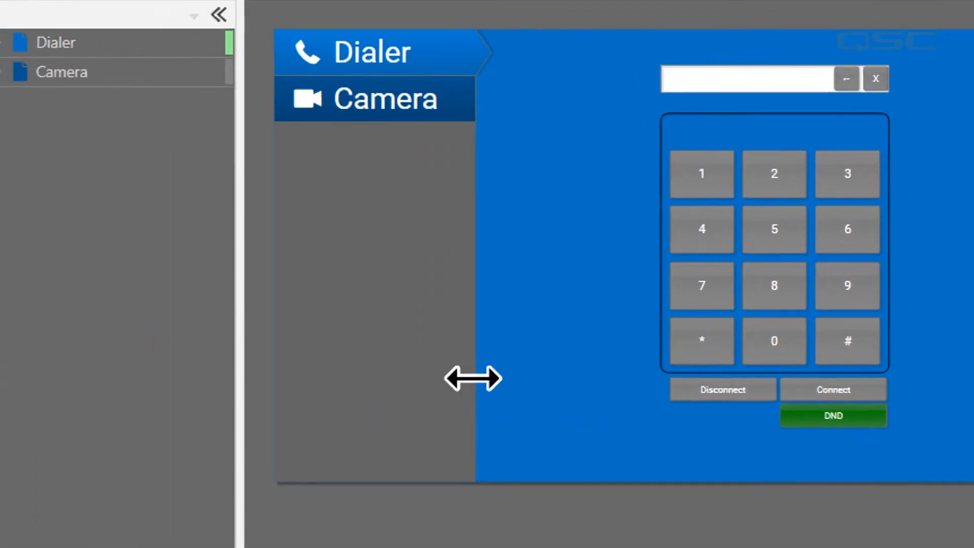
Narrow the page tab column slightly and set Interface 1's tab location to Top.
mouse_move(473, 381)
left_mouse_down()
mouse_move(550, 379)
mouse_move(446, 380)
mouse_move(548, 379)
mouse_move(456, 381)
left_mouse_up()
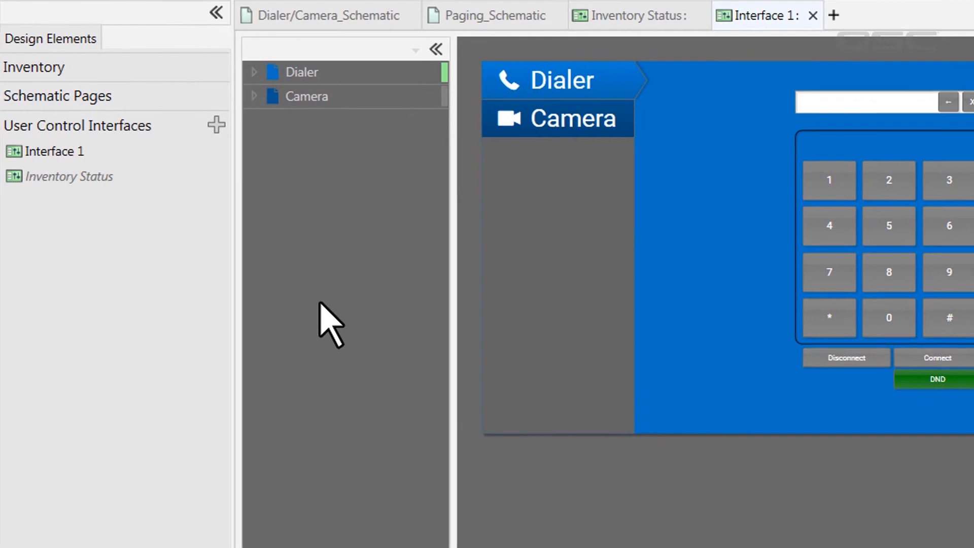
left_click(168, 150)
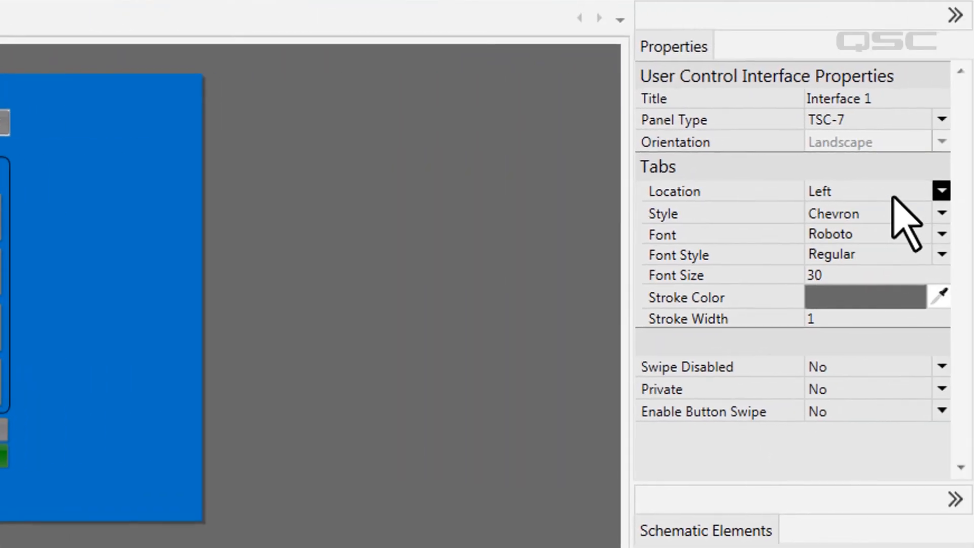
left_click(971, 188)
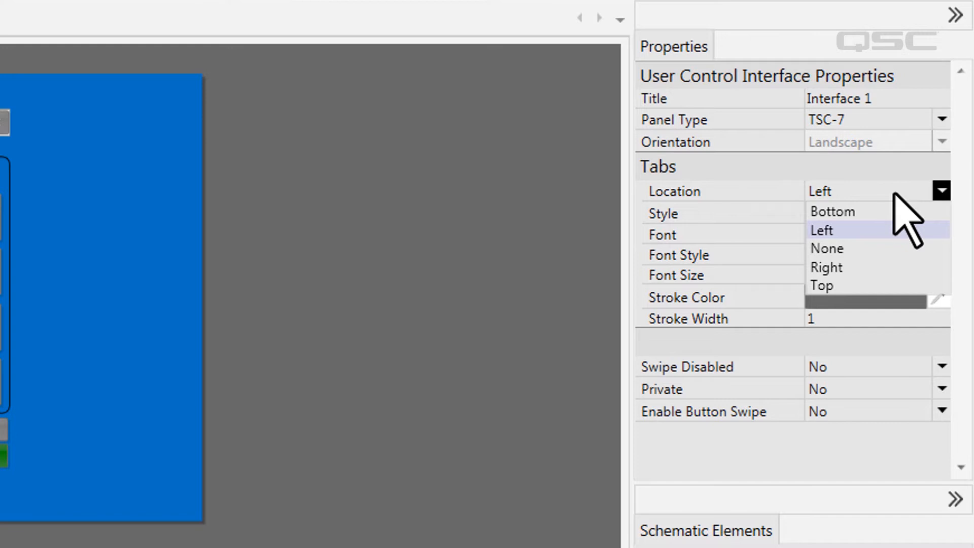
left_click(880, 286)
Give Interface 1's tabs a magenta stroke of width 2 and set their font to Slabo 27px after trying Droid Sans.
left_click(884, 235)
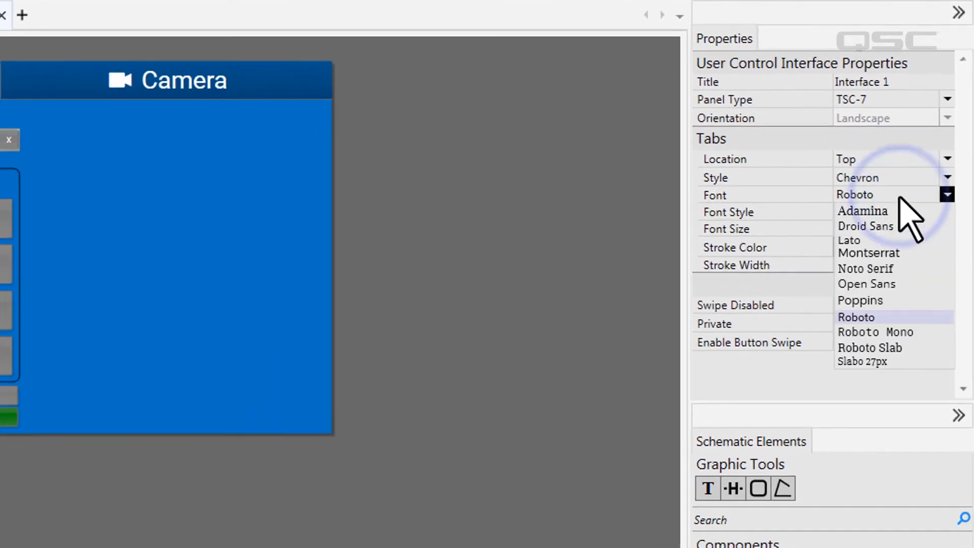
left_click(899, 226)
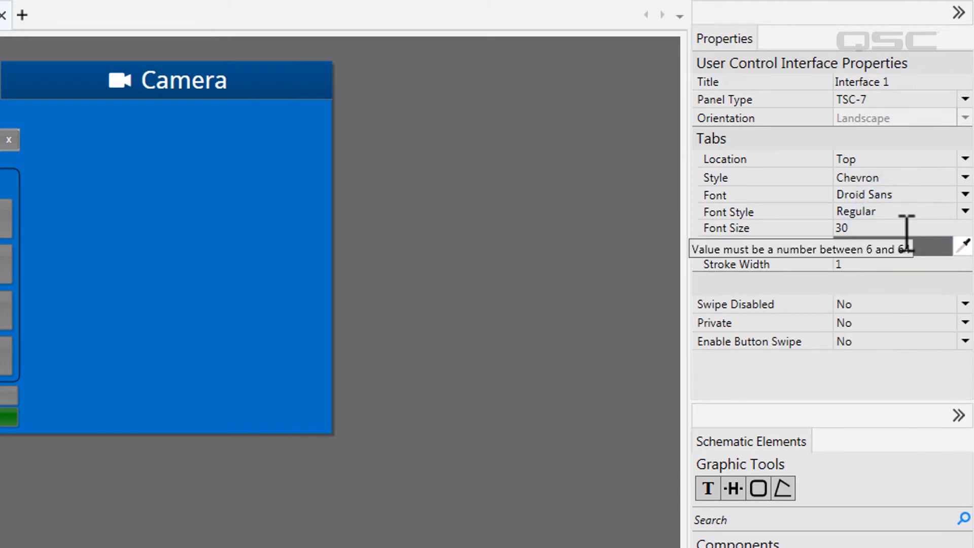
left_click(909, 244)
left_click(703, 534)
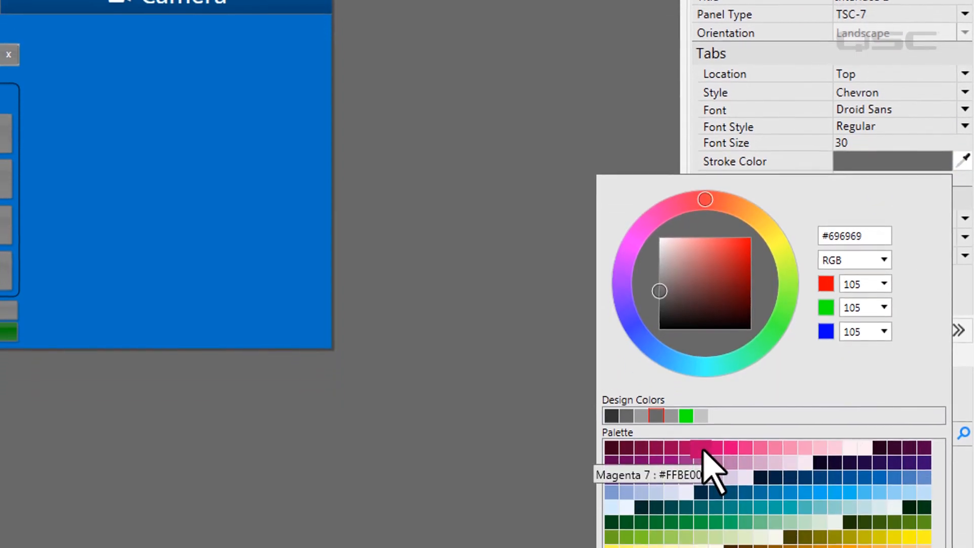
left_click(863, 174)
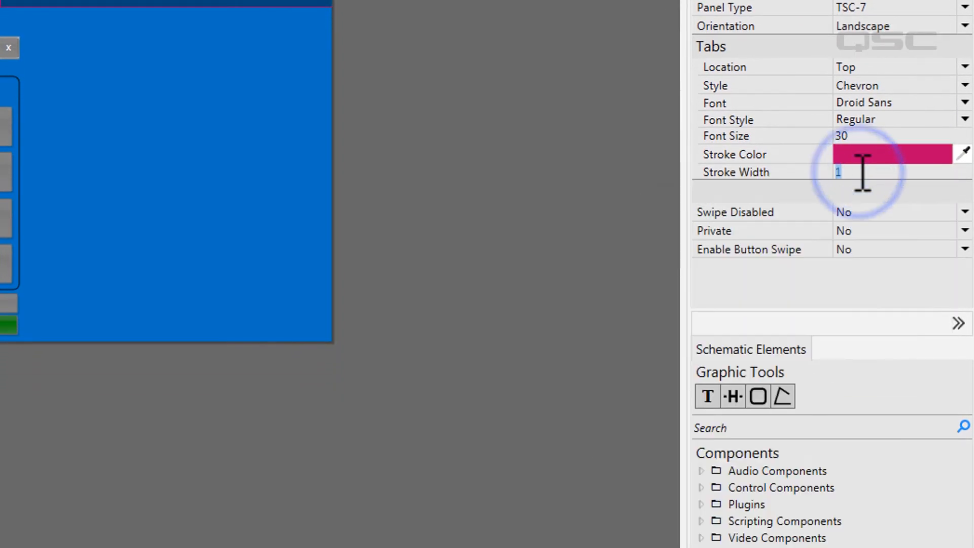
left_click(896, 143)
left_click(913, 263)
Set Interface 1's tab location to None after trying Left, and set Swipe Disabled to Yes.
left_click(906, 116)
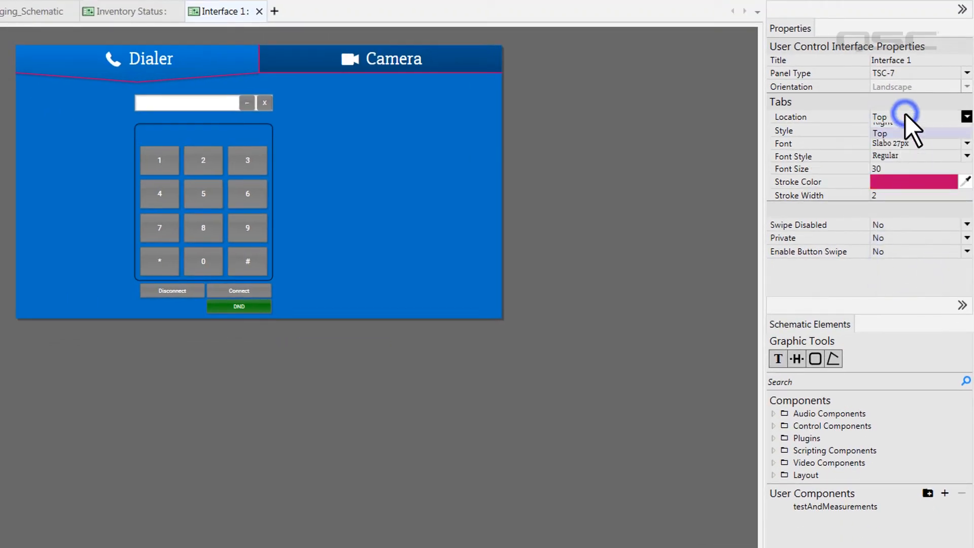
left_click(887, 140)
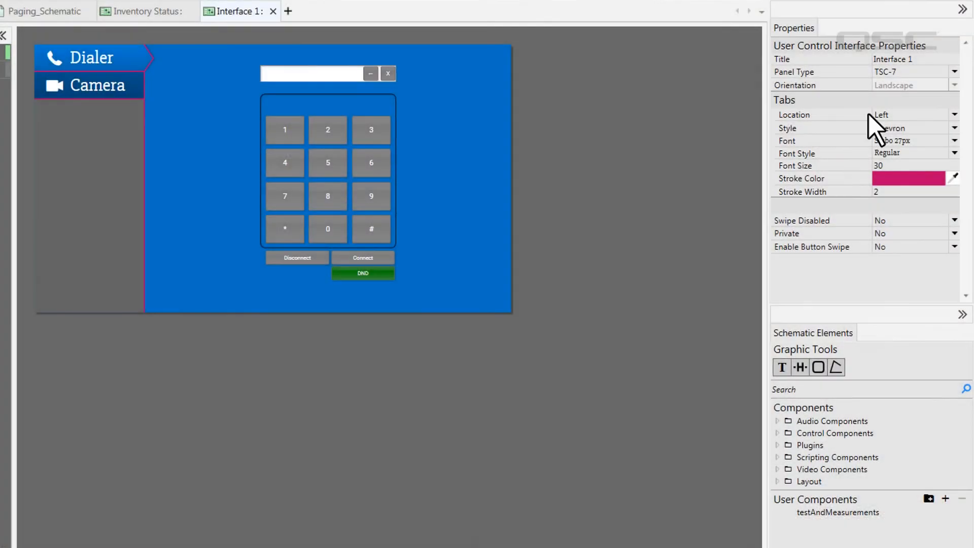
left_click(881, 113)
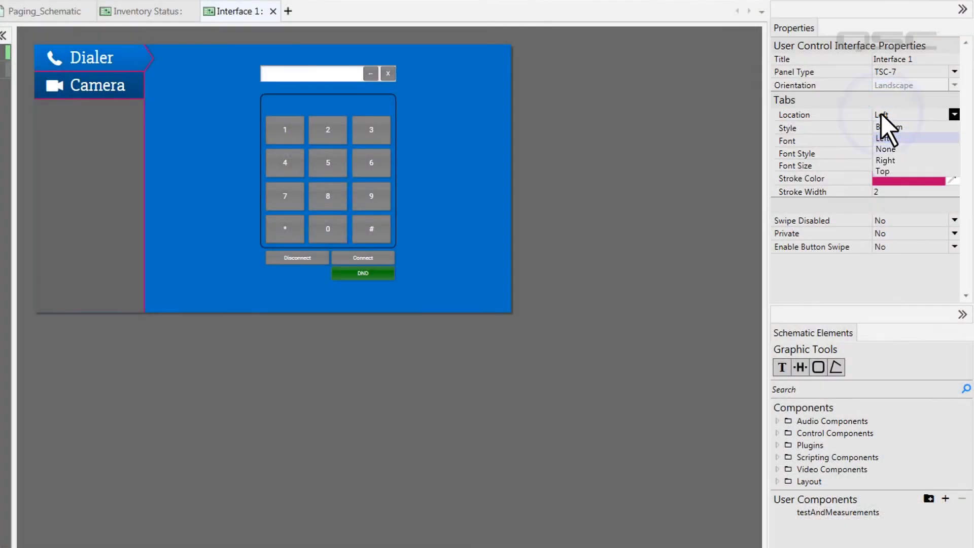
left_click(912, 149)
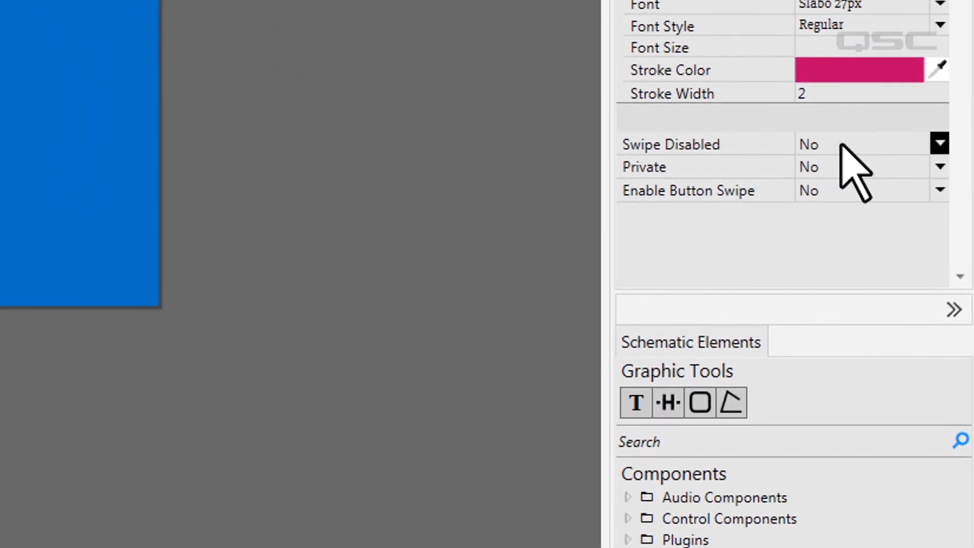
left_click(841, 145)
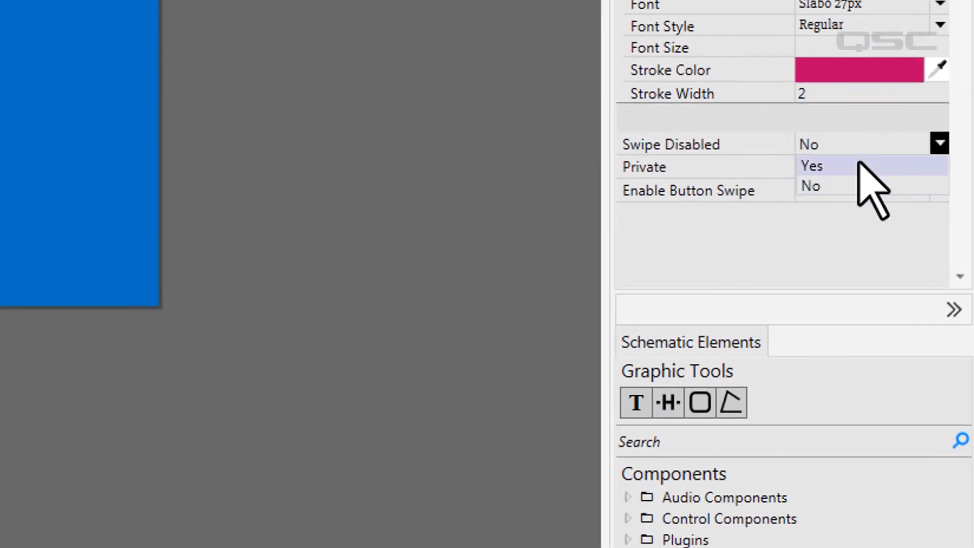
left_click(862, 166)
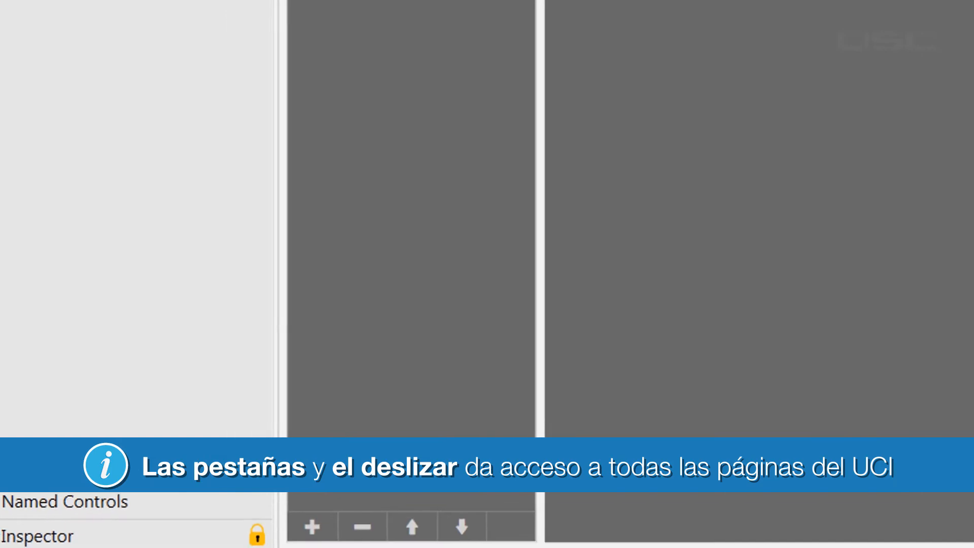
Add a third page to Interface 1 and name it Maintenance.
left_click(311, 520)
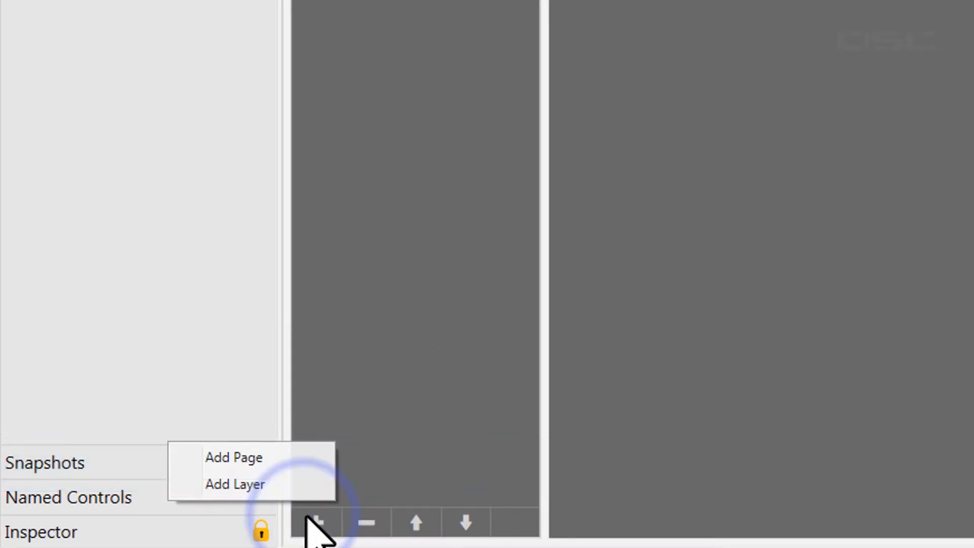
left_click(292, 459)
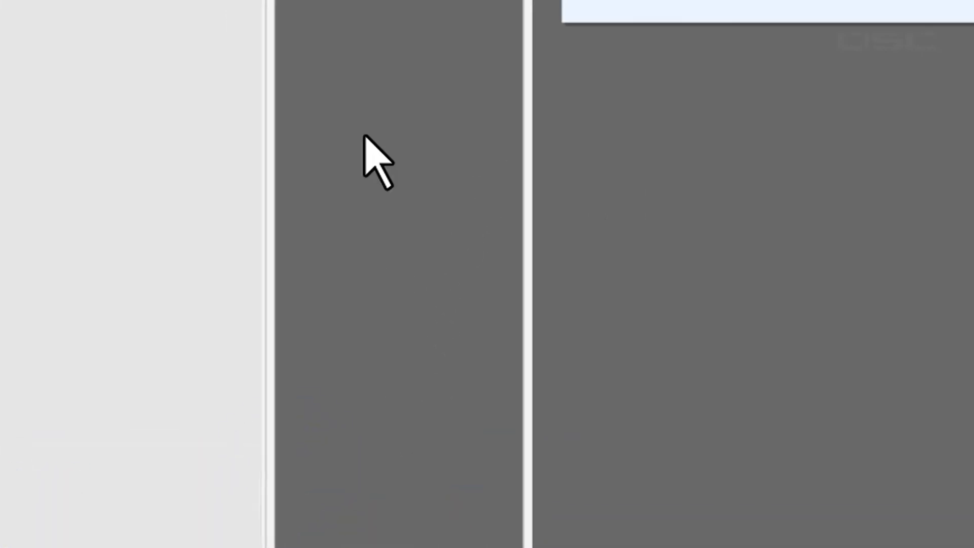
double_click(284, 126)
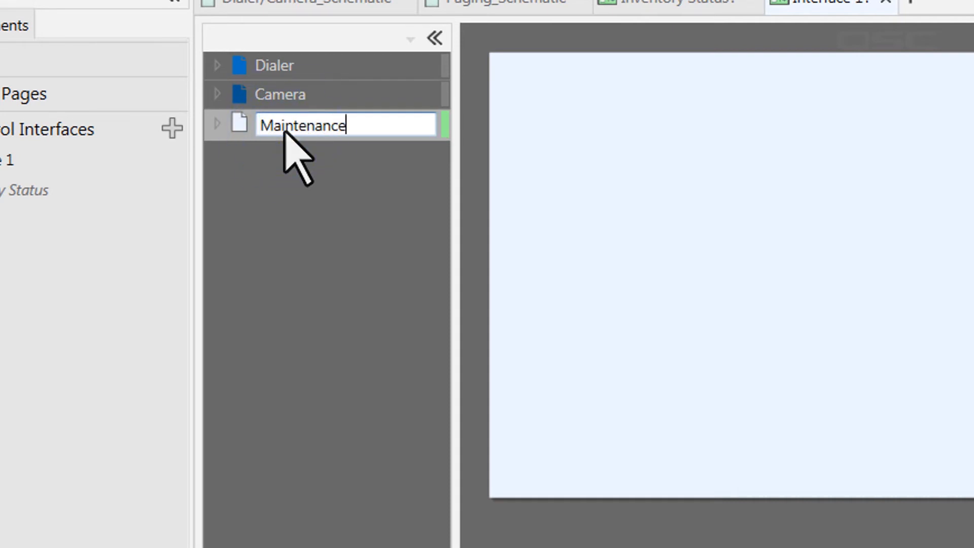
type("Maintenance")
key("Return")
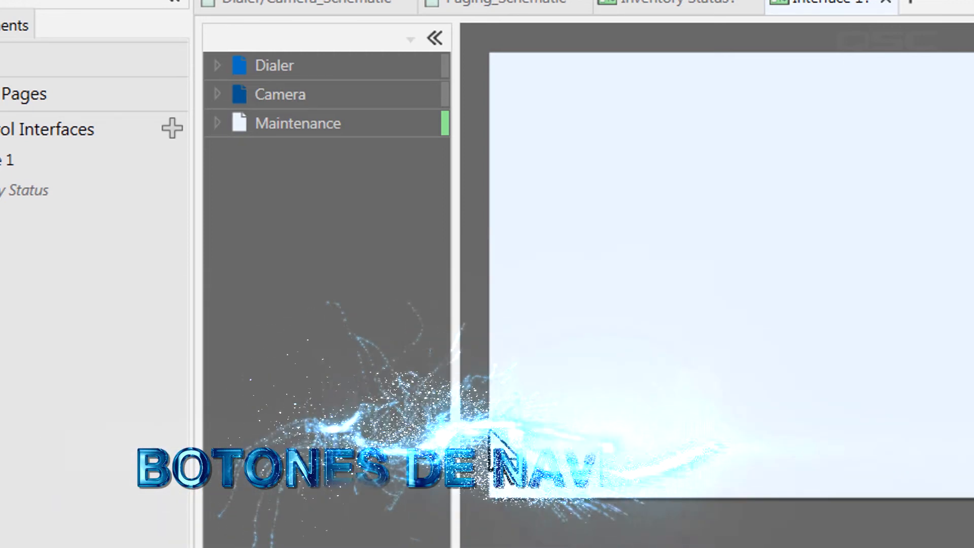
Place an 80 by 61 Navigation Button at about position 690,348, near the lower-right corner of the Camera page.
left_click(293, 100)
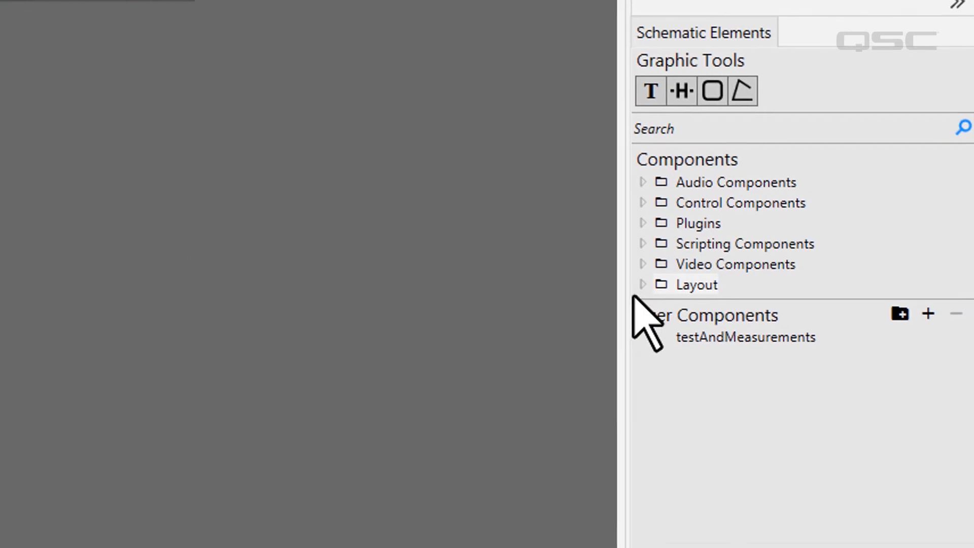
left_click(641, 285)
left_click(655, 407)
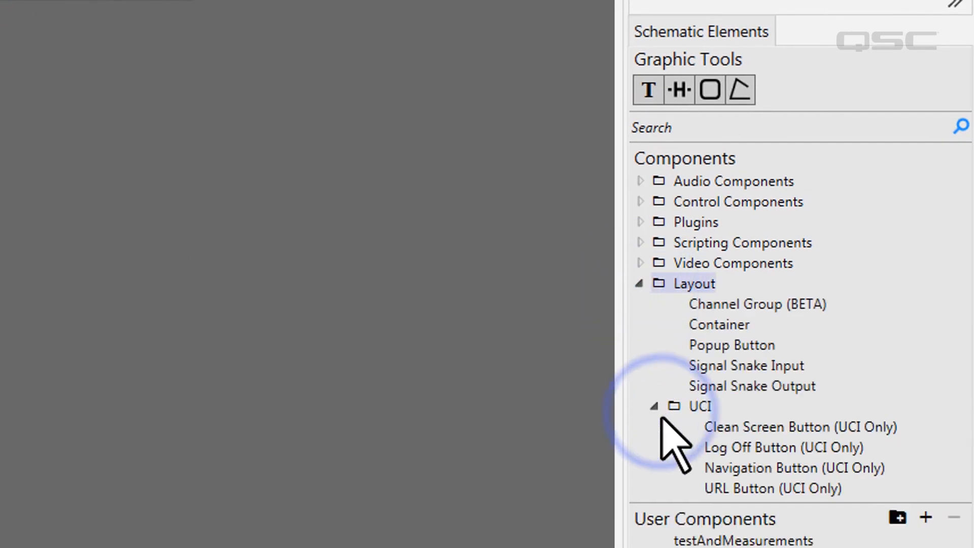
left_click_drag(754, 472, 838, 324)
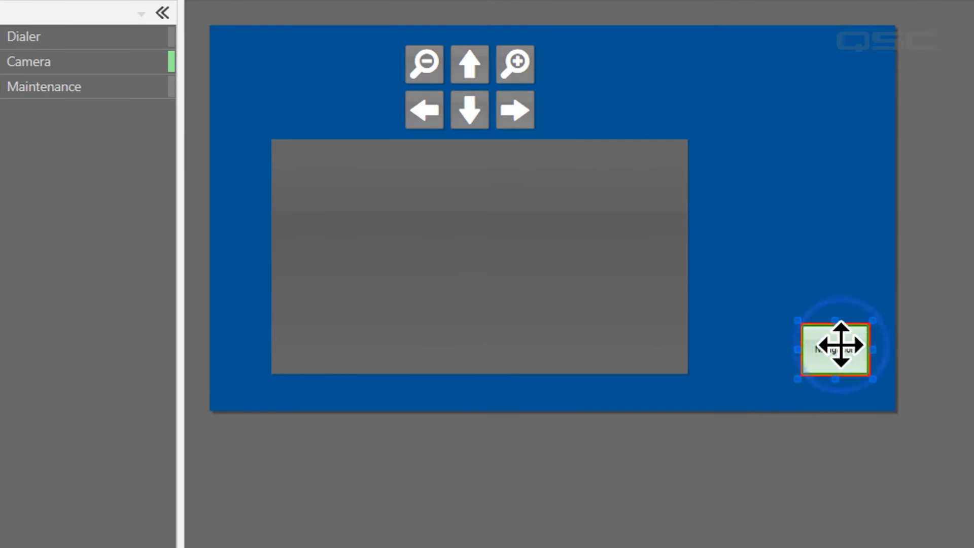
Clear the new navigation button's label and set its icon to Wrench.
double_click(841, 347)
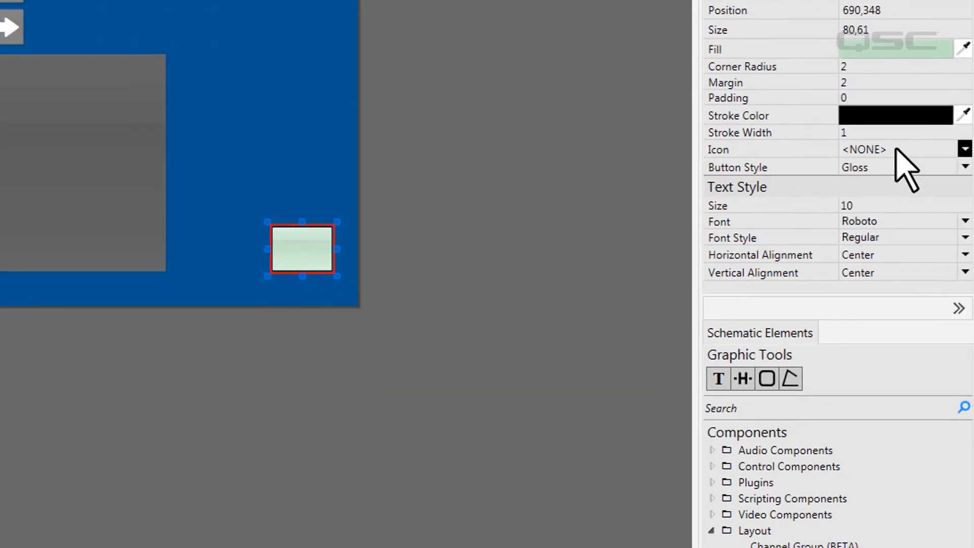
left_click(896, 149)
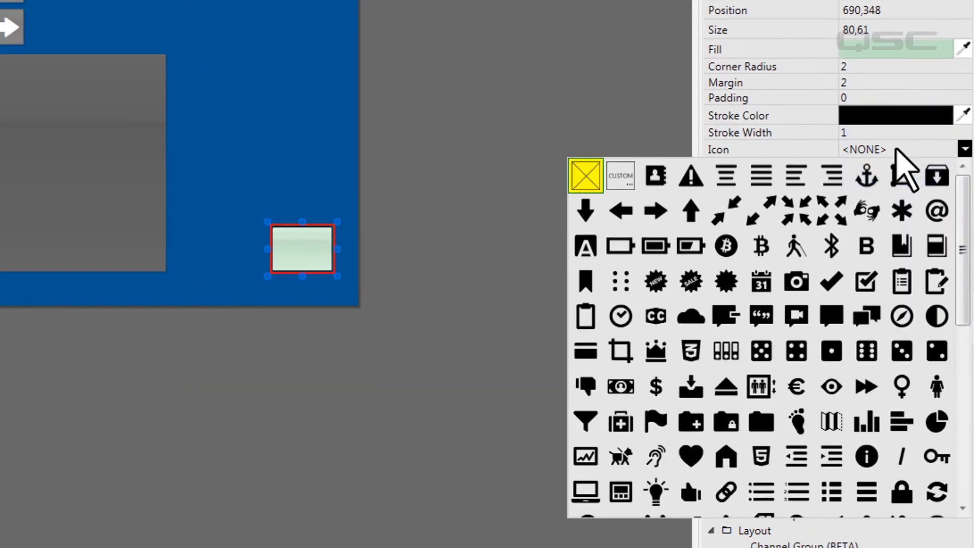
scroll(853, 290, "down", 10)
left_click(797, 464)
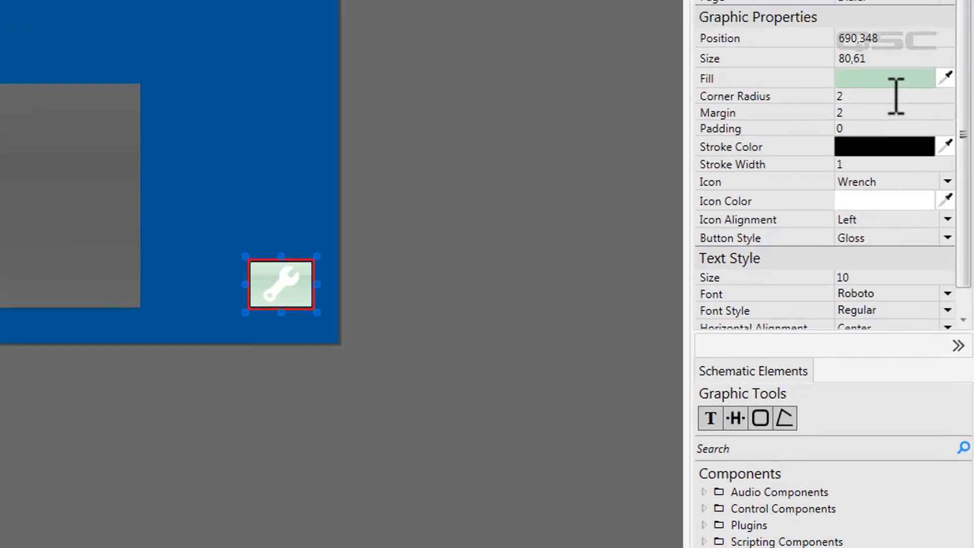
Fill the wrench button with the darkest gray design color and set its target page to Maintenance.
left_click(905, 49)
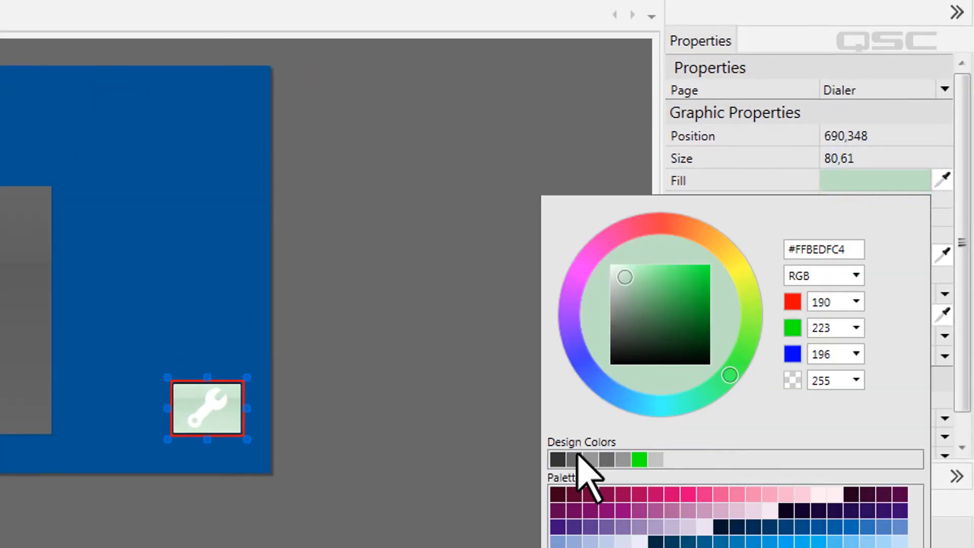
left_click(558, 460)
left_click(478, 359)
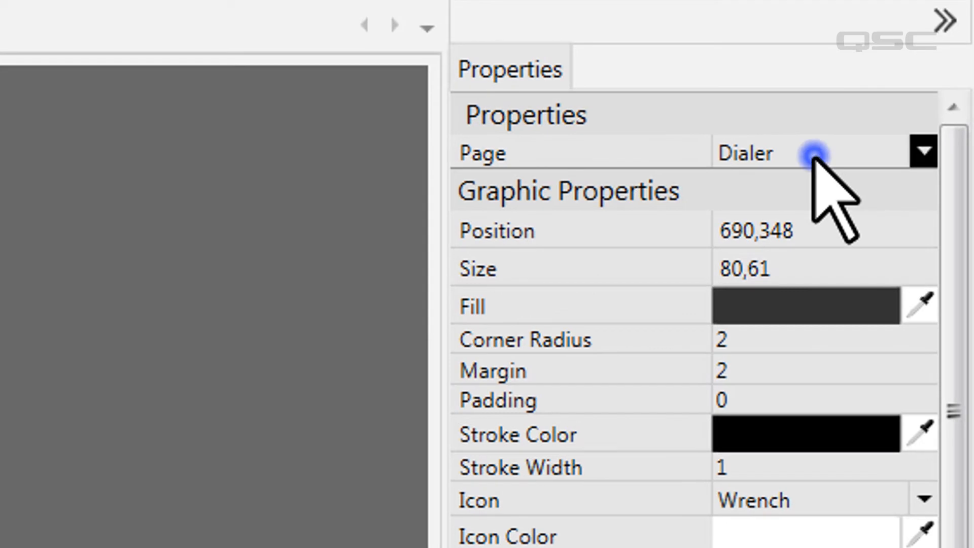
left_click(814, 154)
left_click(784, 239)
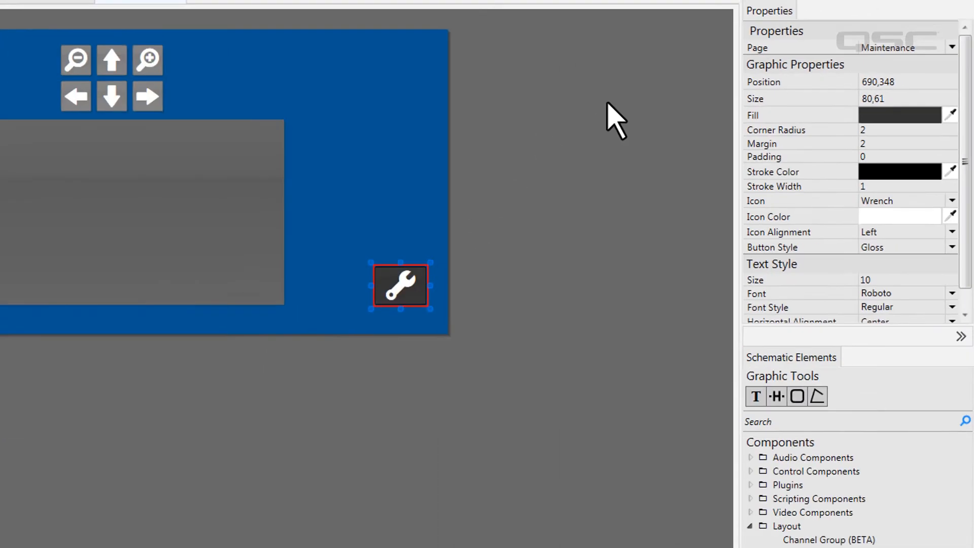
left_click(685, 81)
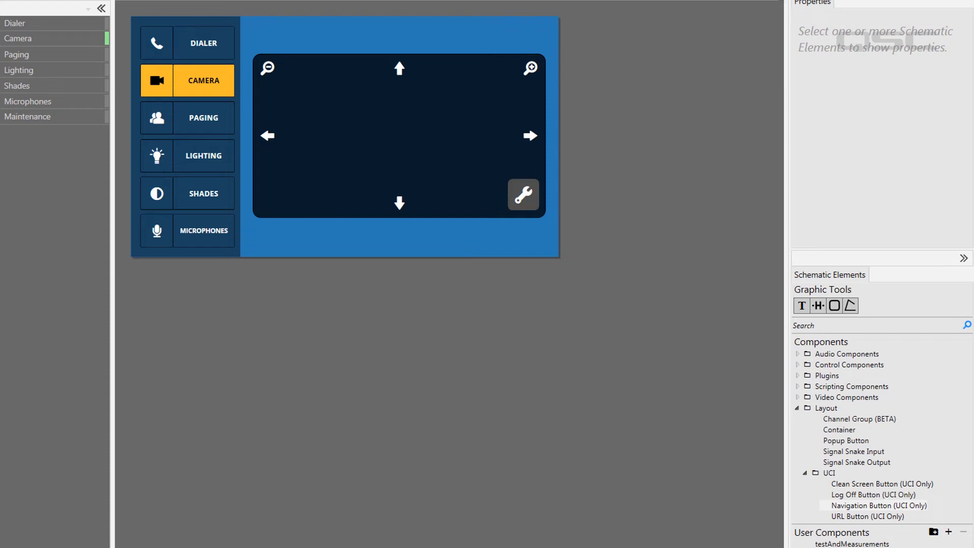
Relabel the Dialer navigation button as PHONE.
left_click(205, 35)
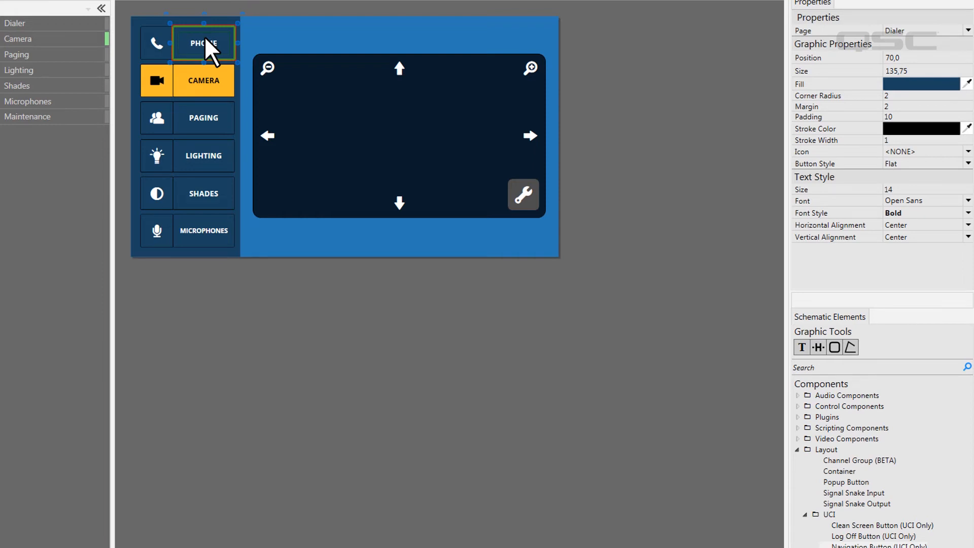
left_click(273, 32)
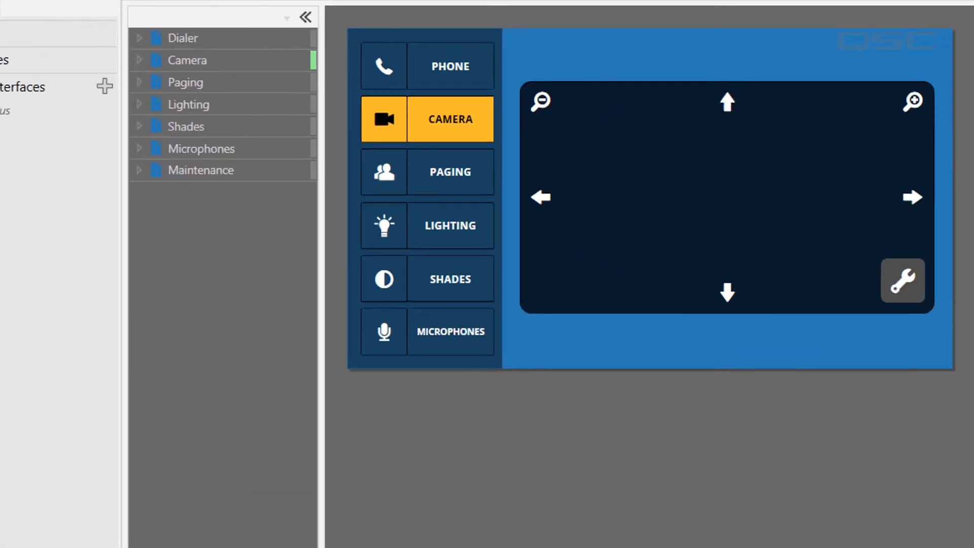
Set Enable Button Swipe to Yes for the mainUCI interface.
left_click(31, 101)
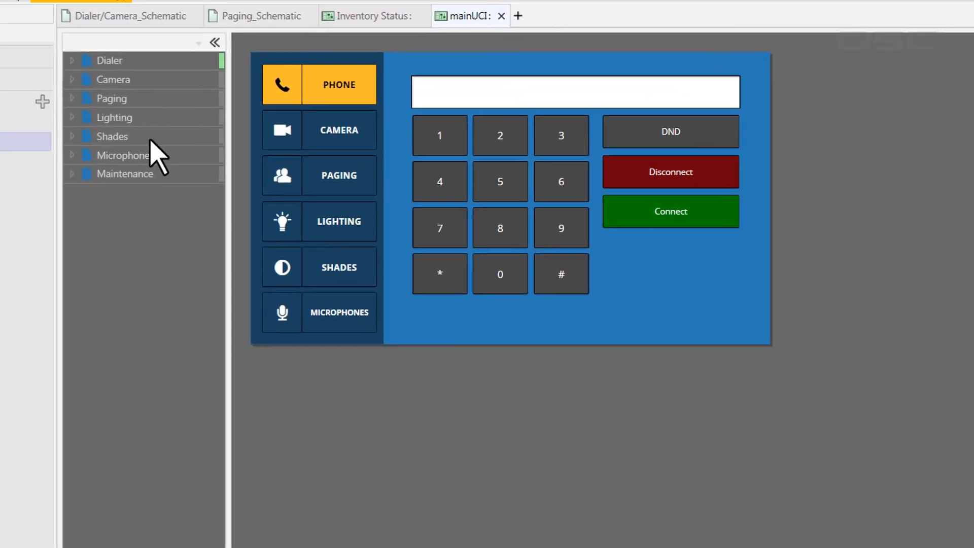
left_click(133, 100)
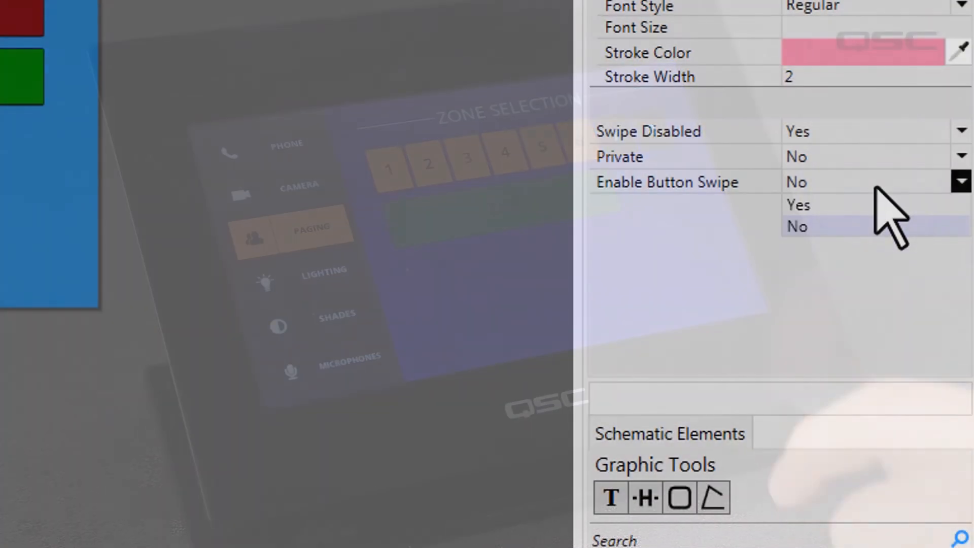
left_click(876, 202)
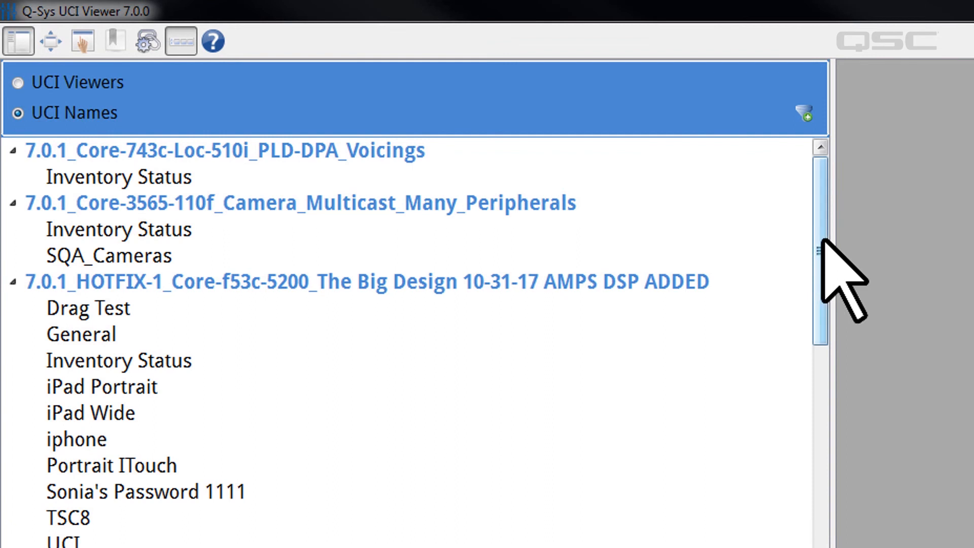
Switch to Q-Sys UCI Viewer and find mainUCI under the excellentUCI_advance design.
left_click_drag(819, 240, 800, 257)
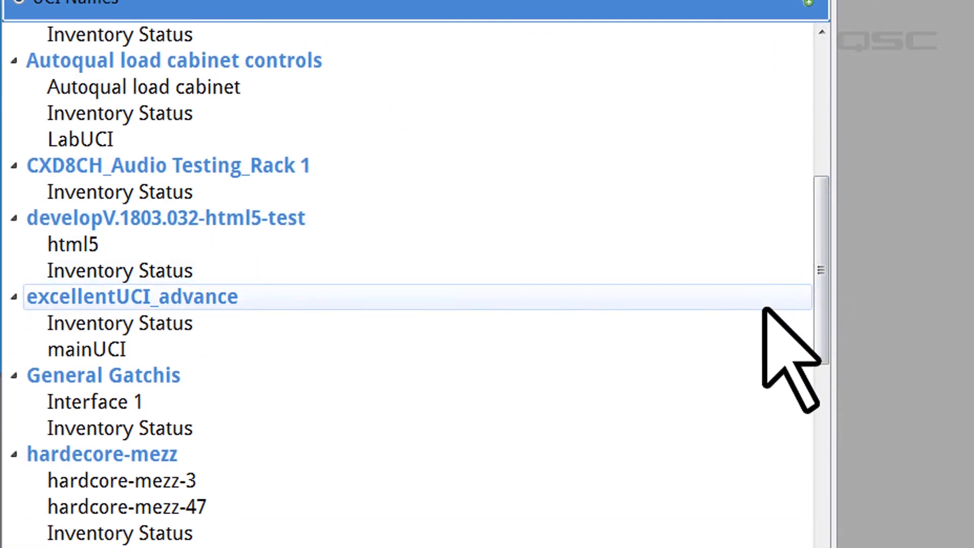
left_click(741, 350)
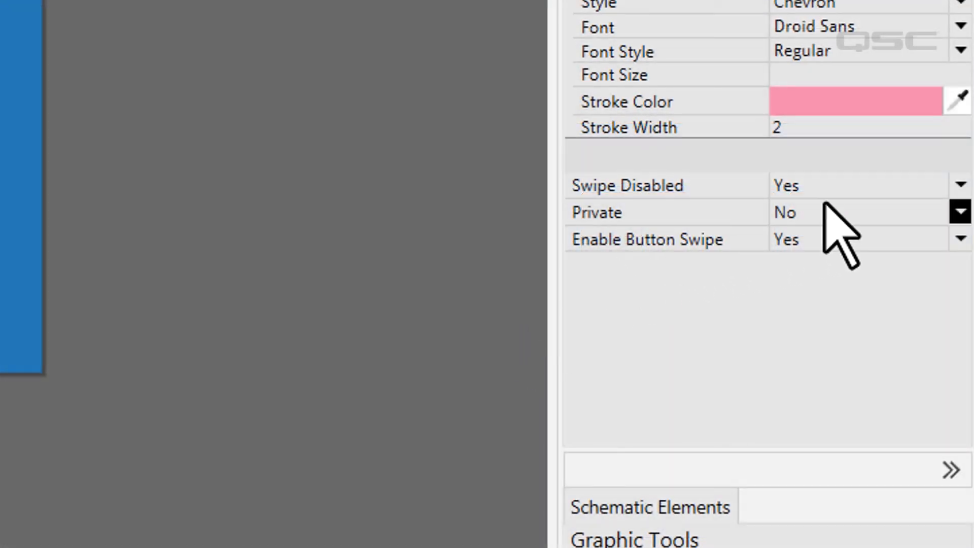
Switch back to Q-SYS Designer and set mainUCI's Private property to Yes.
left_click(827, 209)
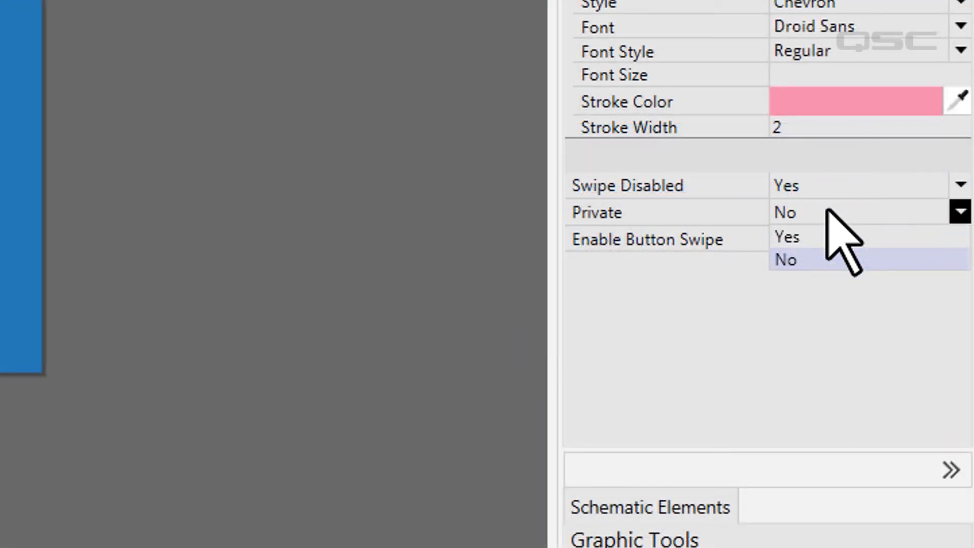
left_click(833, 236)
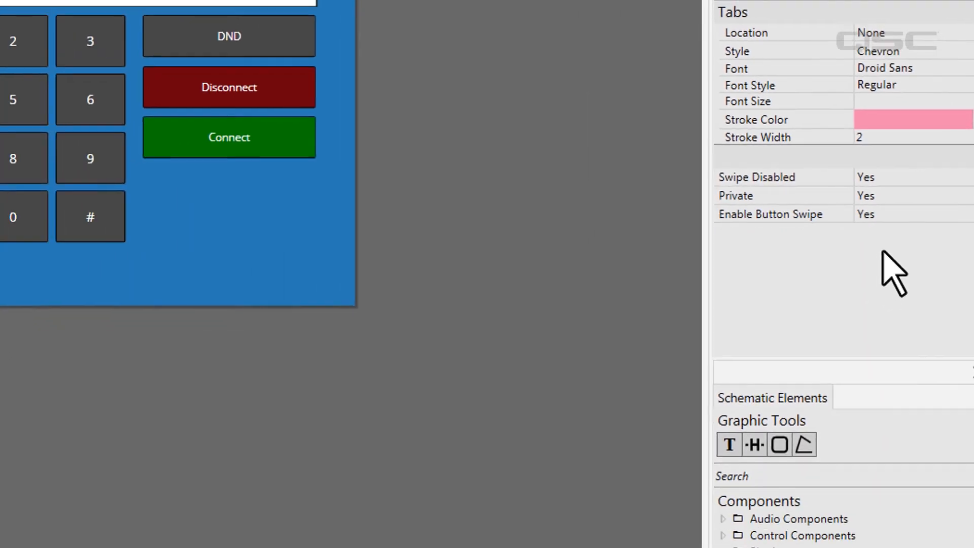
Start emulating the design and show the User Control Interfaces list in Q-SYS Administrator.
key("F6")
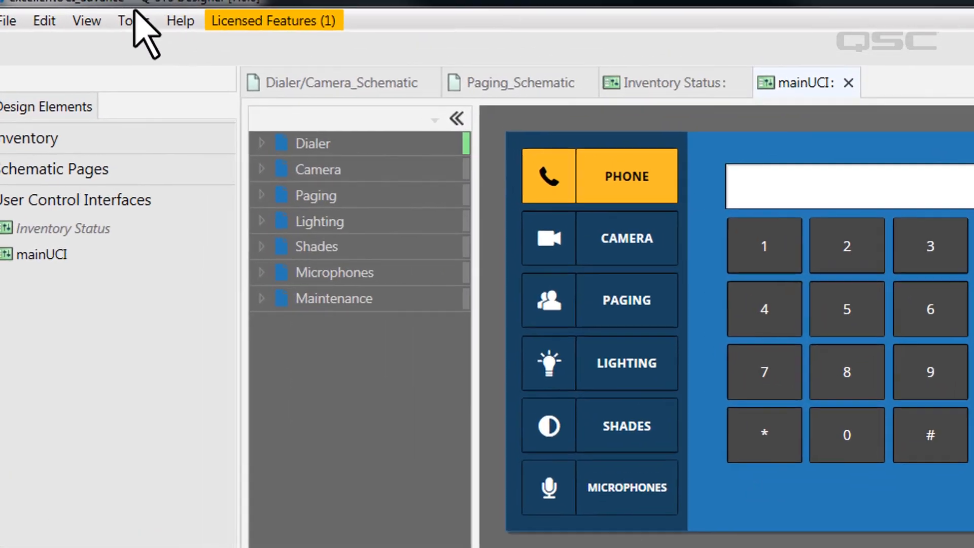
left_click(107, 11)
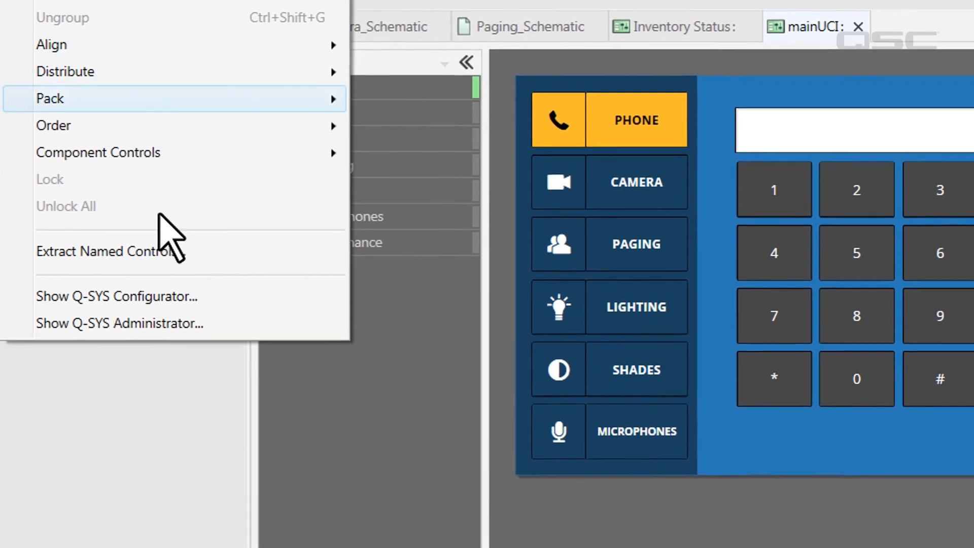
left_click(175, 324)
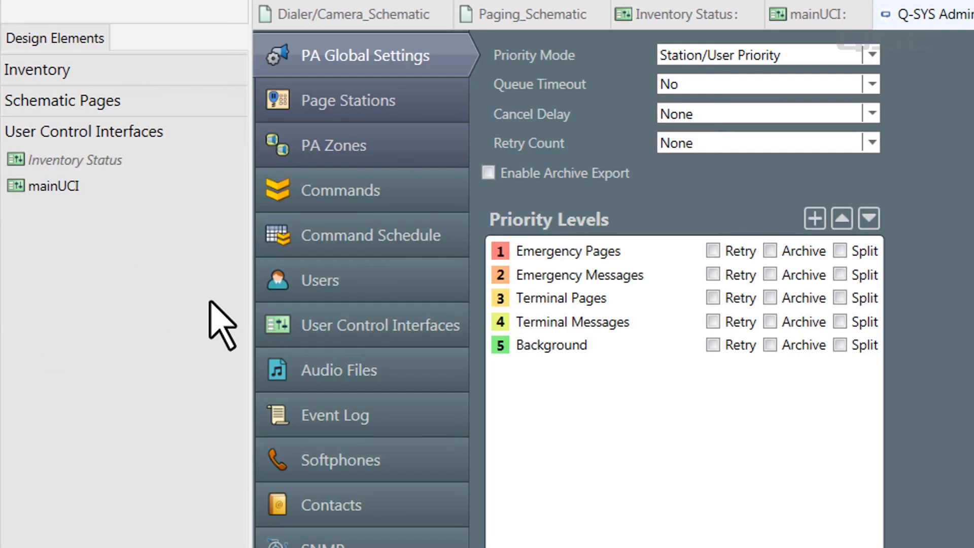
left_click(330, 327)
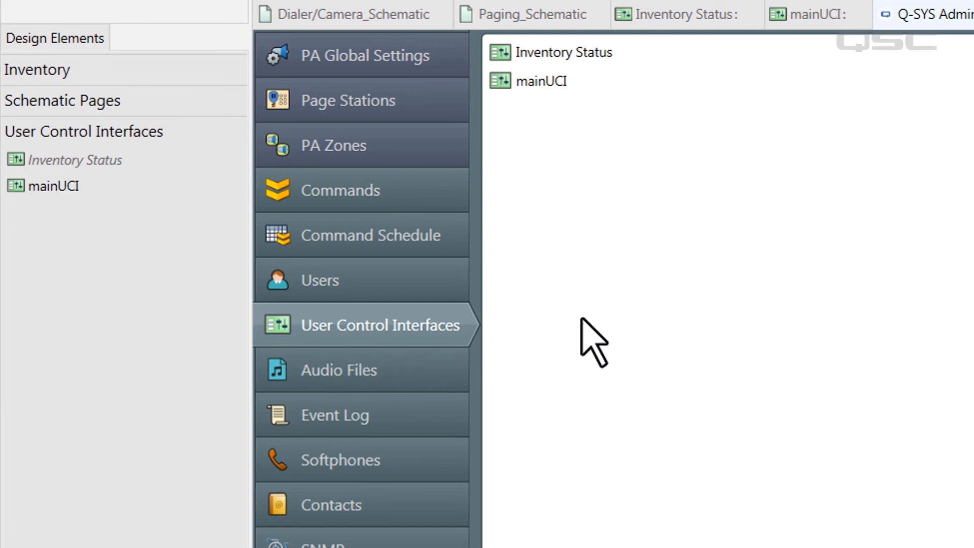
Set Require User Logon to Yes in the properties of mainUCI.
double_click(549, 83)
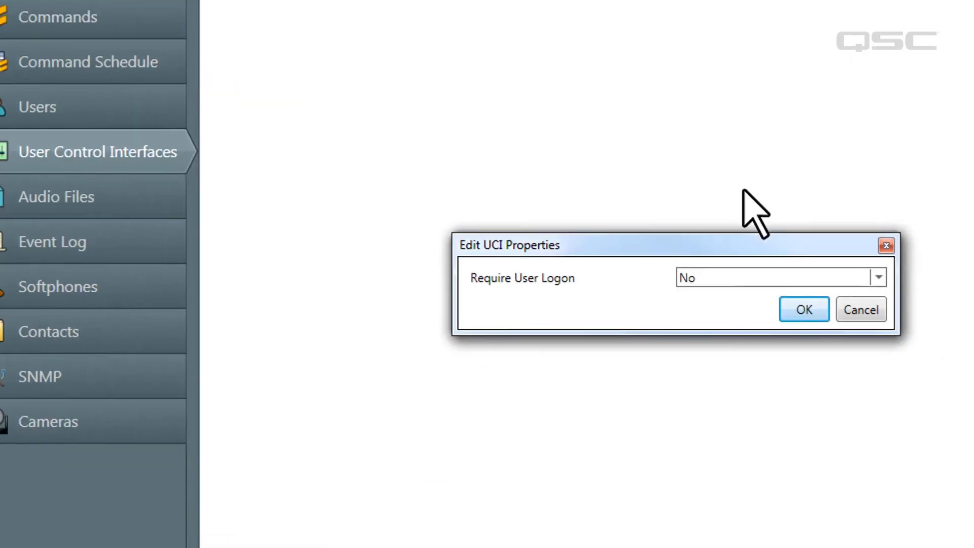
left_click(763, 274)
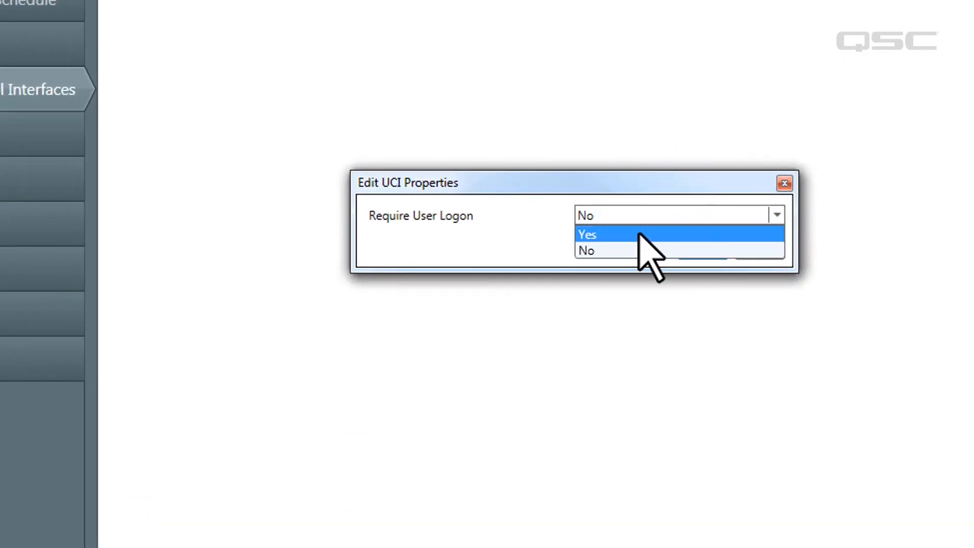
left_click(741, 293)
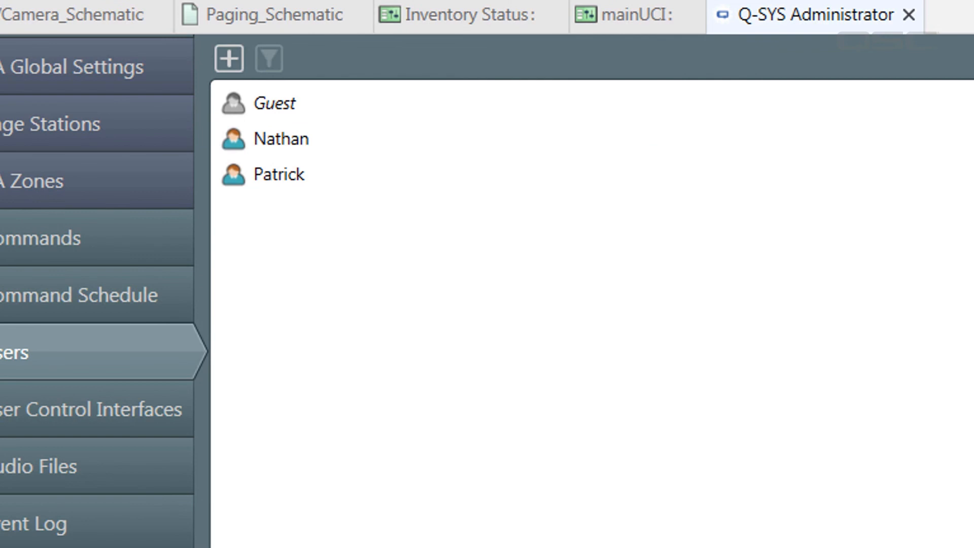
Close Q-SYS Administrator and end the emulation to return to editing mainUCI.
left_click(909, 14)
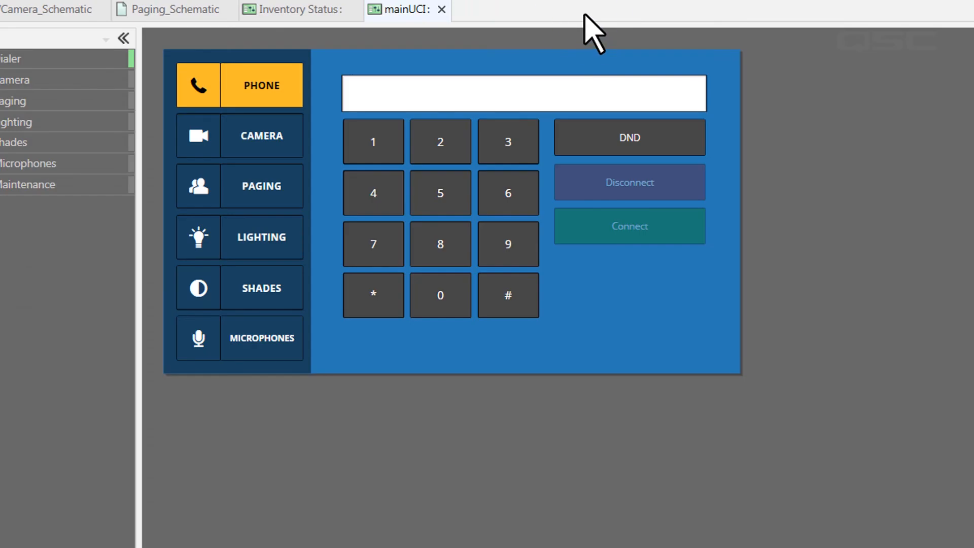
key("F7")
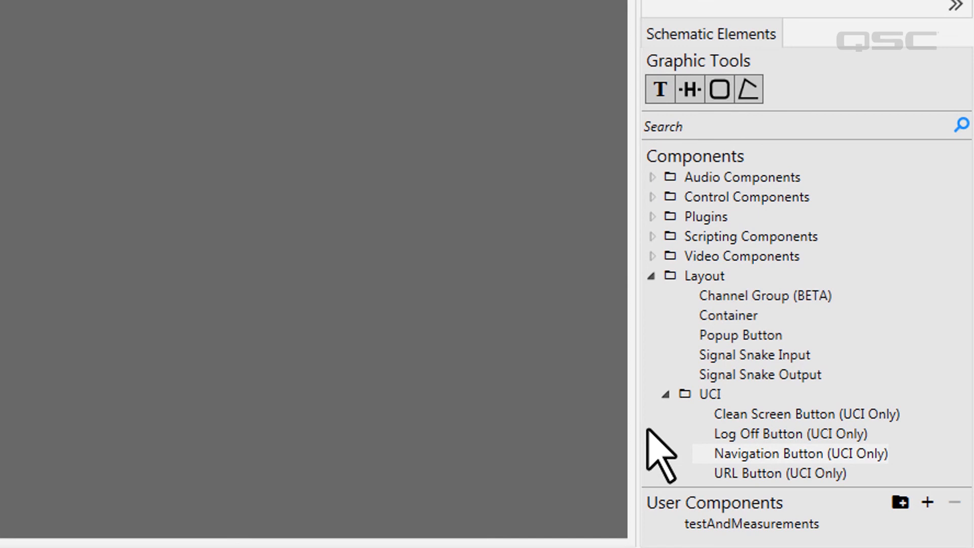
Place a Log Off Button and a Clean Screen Button below the Connect button on the Dialer page.
left_click_drag(724, 435, 448, 294)
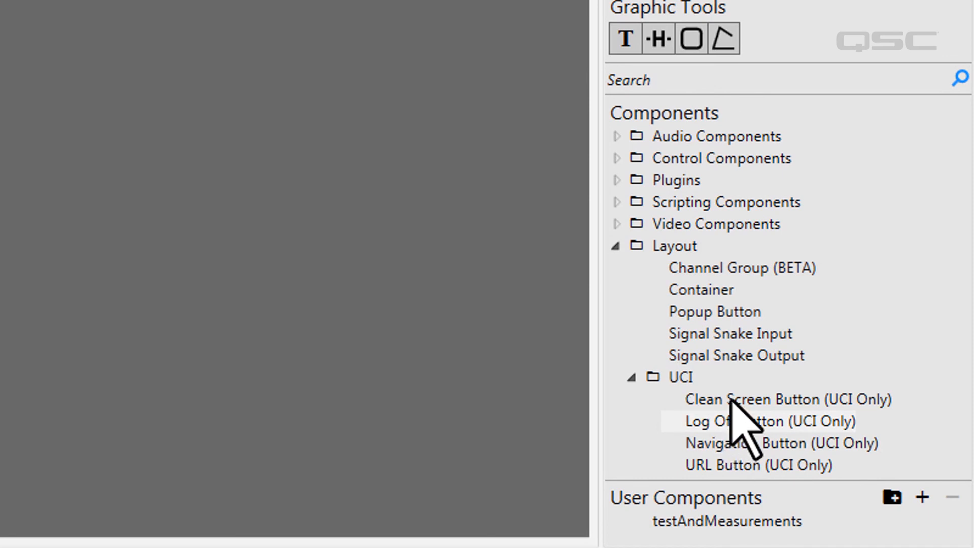
left_click_drag(678, 400, 0, 0)
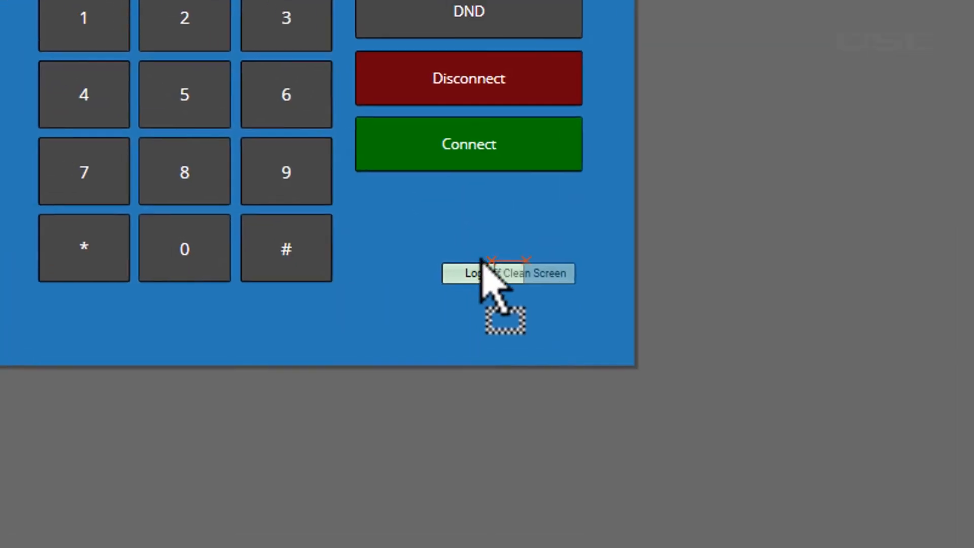
left_click_drag(482, 262, 450, 246)
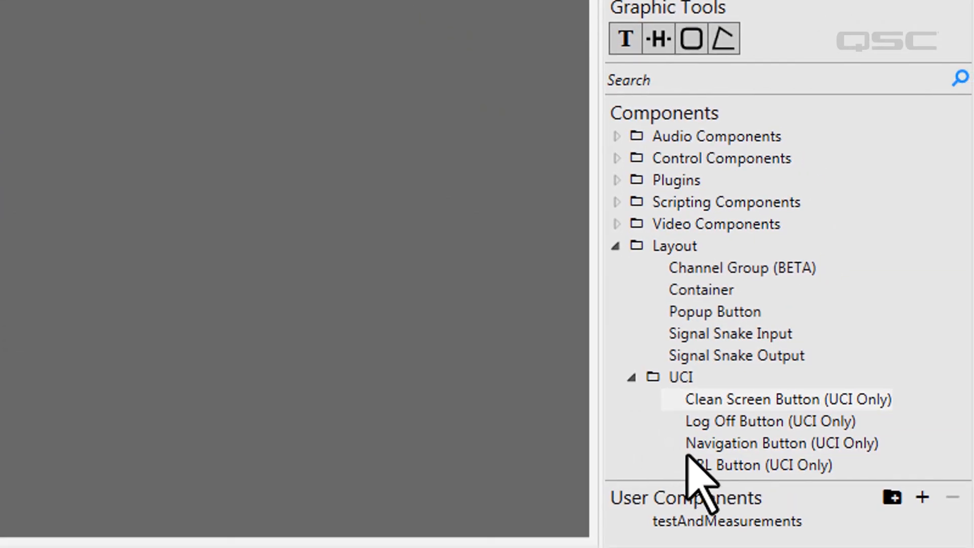
left_click_drag(690, 463, 451, 187)
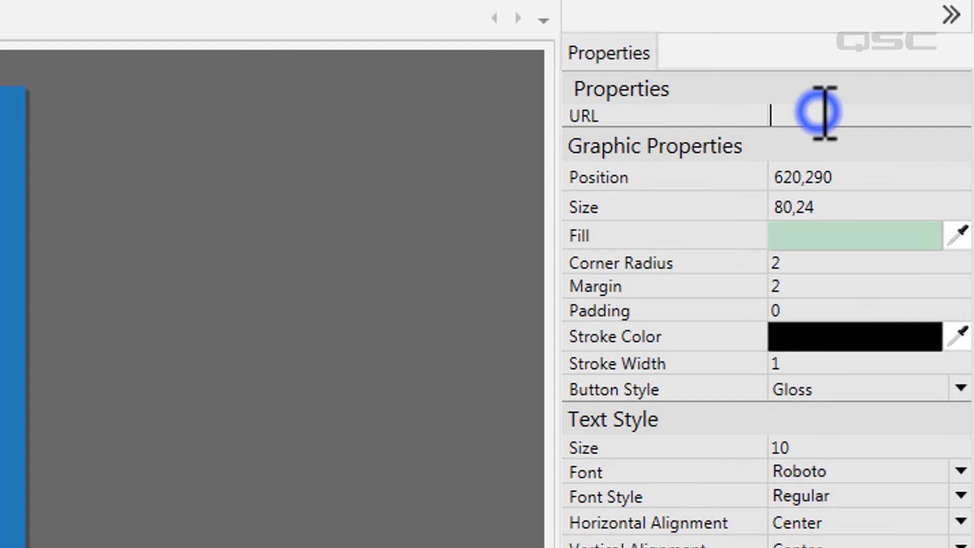
type("www.qsc.com")
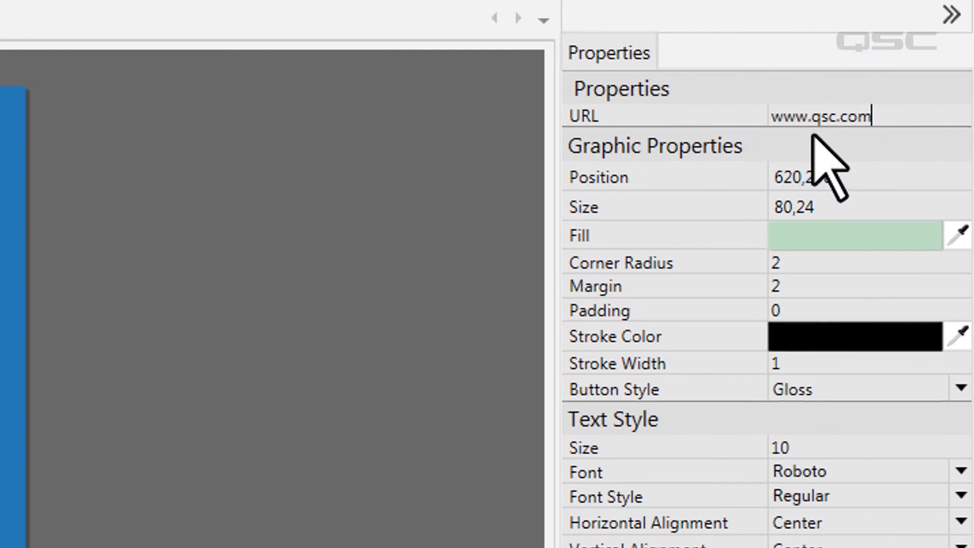